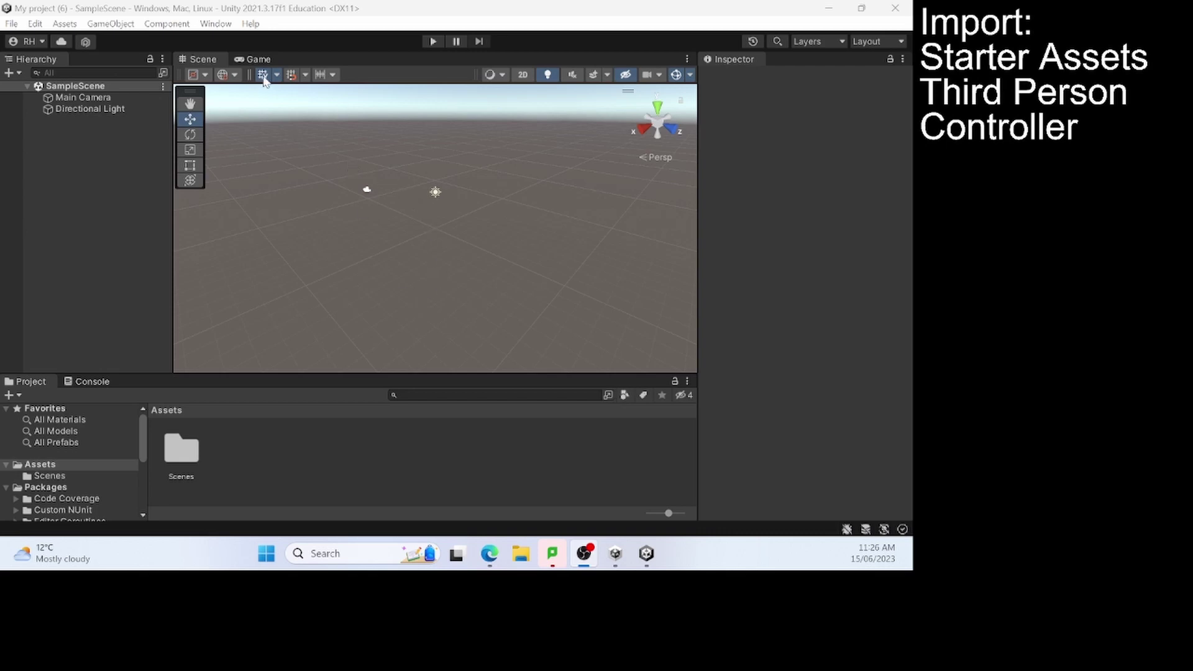
Open the Asset Store website in Edge from Unity's Window > Asset Store page
left_click(215, 24)
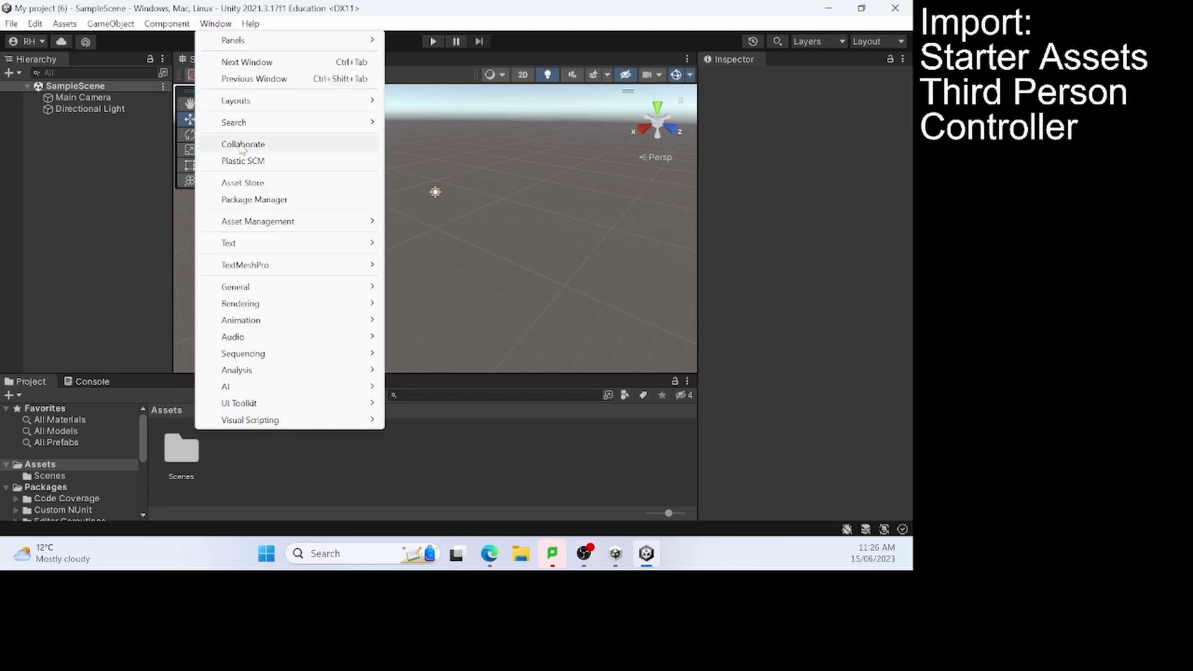
left_click(243, 182)
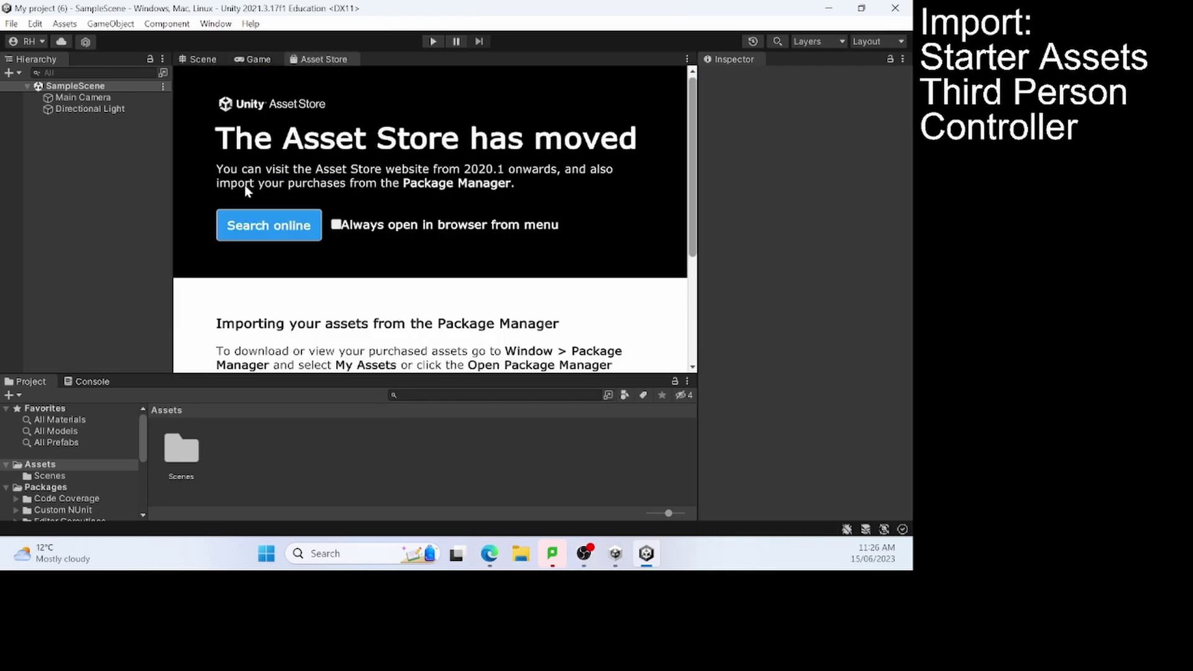
left_click(256, 227)
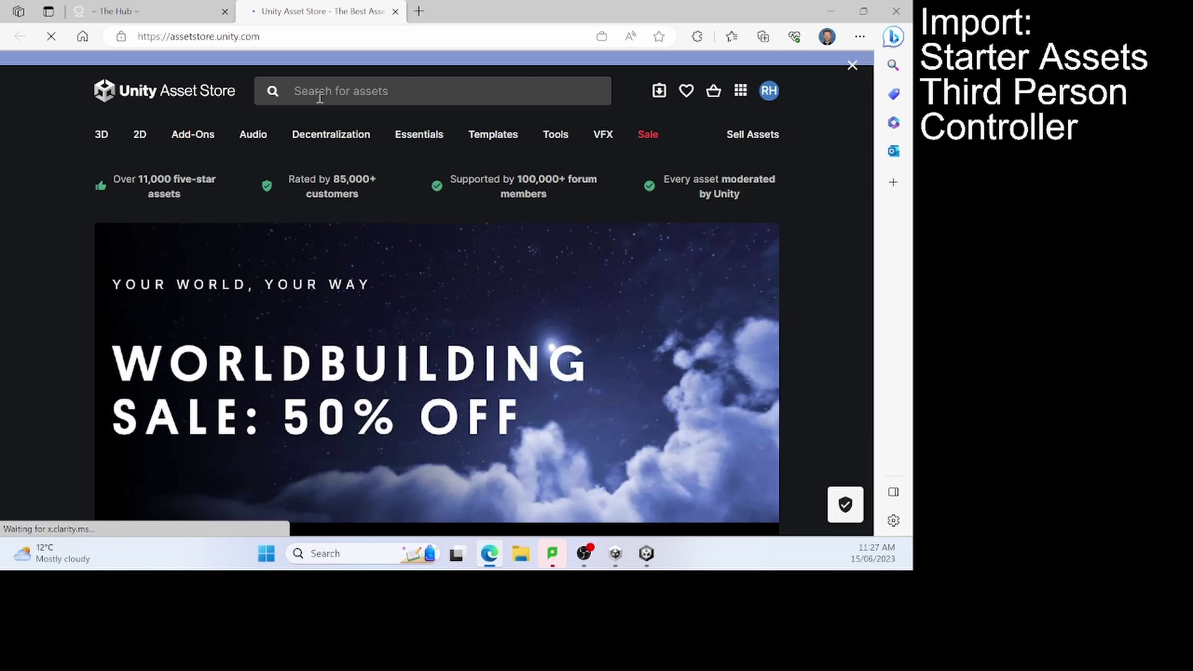
Search 'starter assets third' and send the Starter Assets - Third Person package to Unity
left_click(320, 110)
type("star")
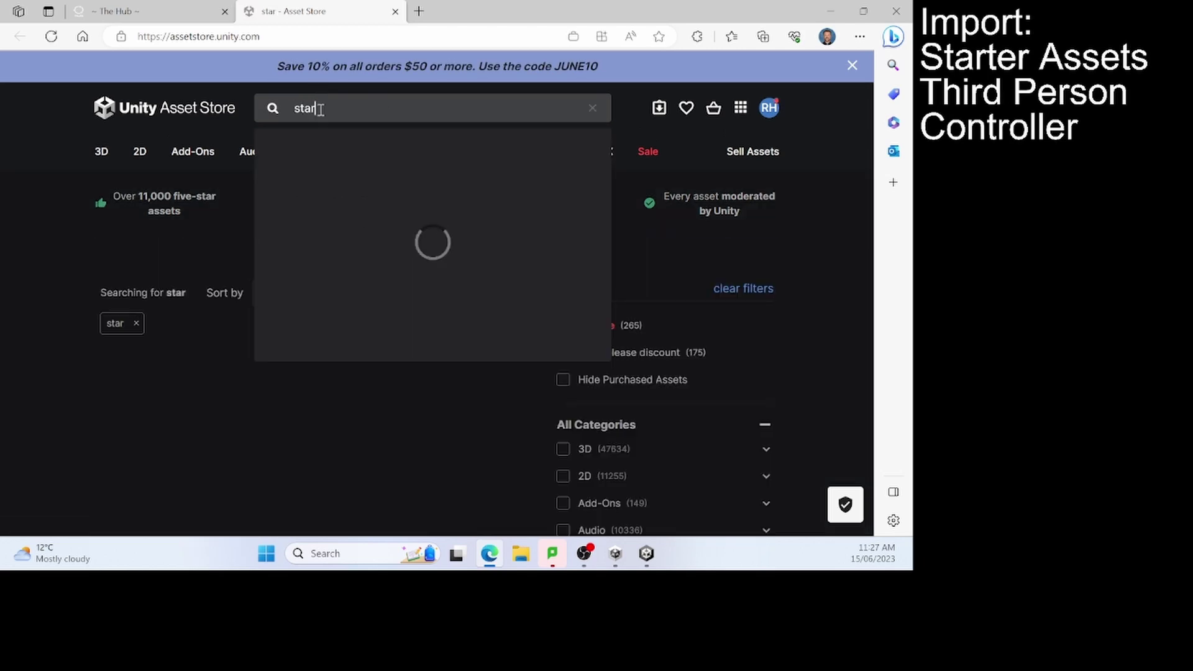
type("ter assets third")
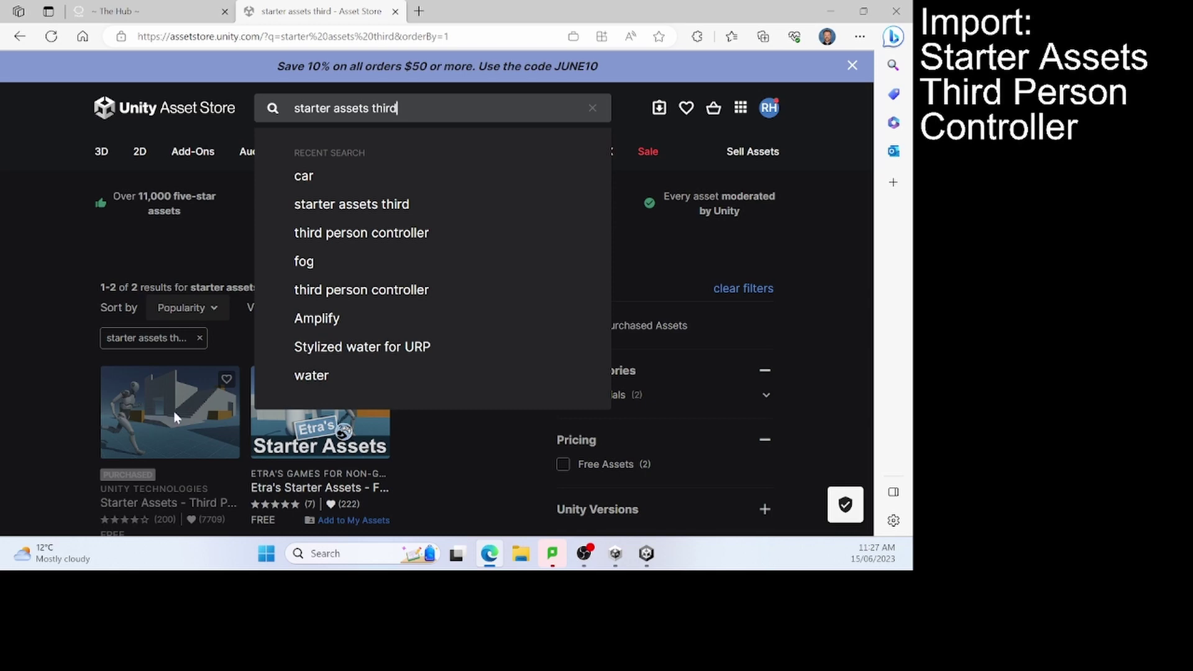
left_click(175, 417)
left_click(175, 417)
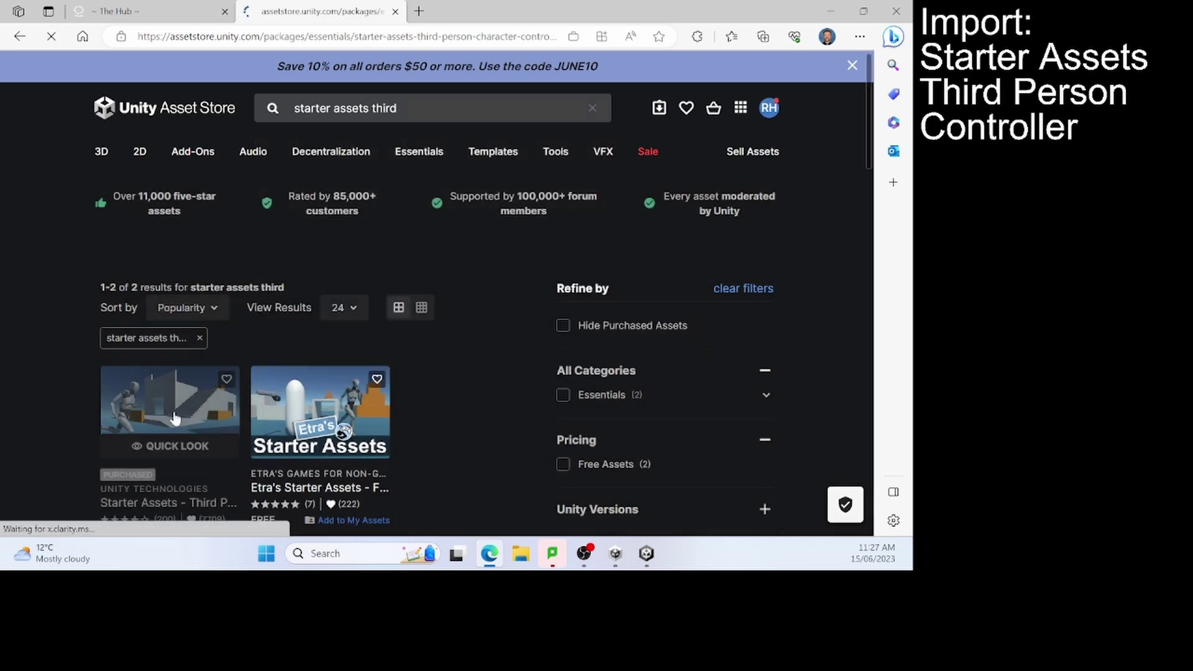
scroll(678, 435, "down", 2)
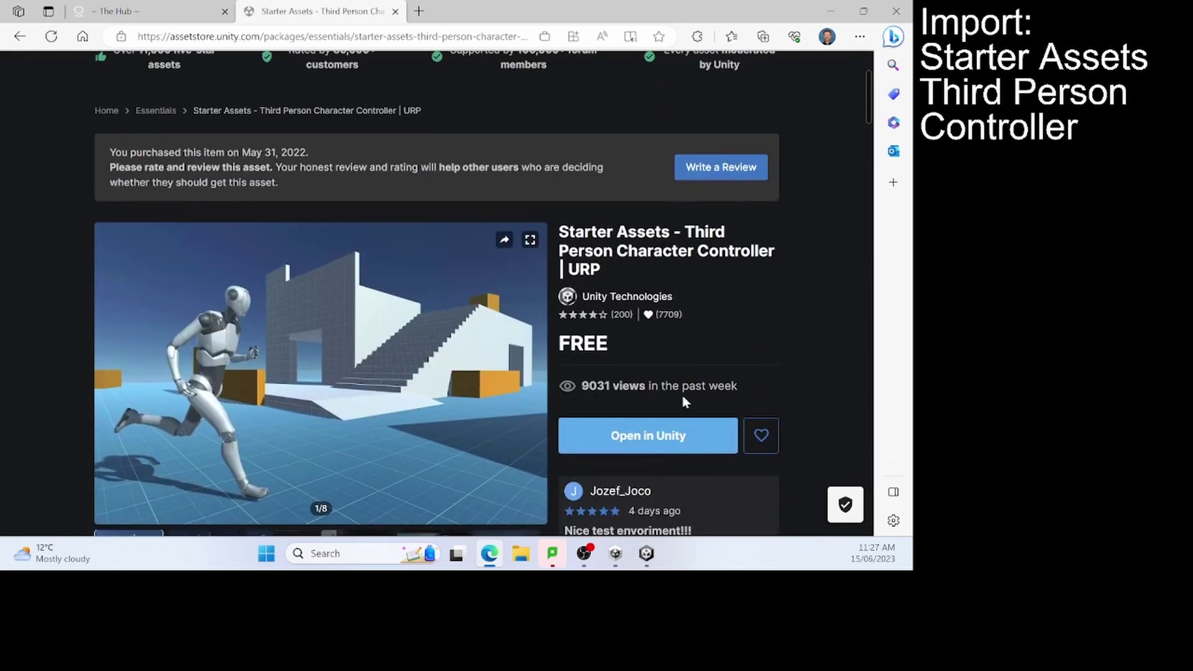
left_click(647, 437)
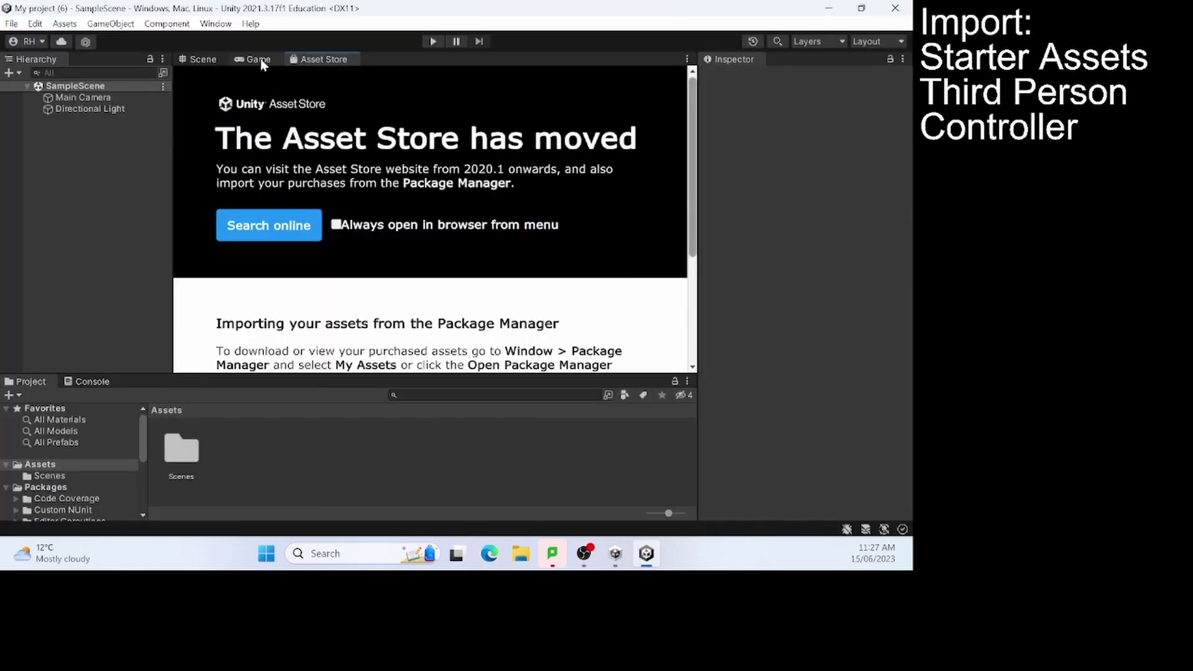
Show My Assets in the Package Manager and select the Starter Assets - Third Person Character Controller entry
left_click(260, 59)
left_click(216, 23)
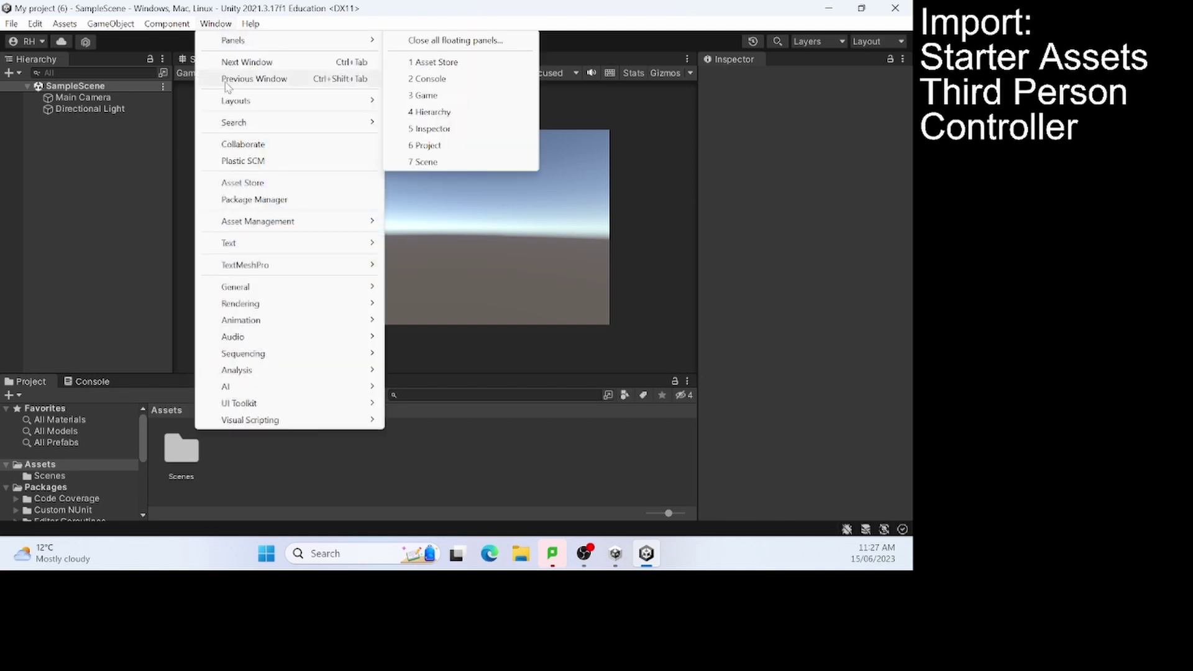
left_click(244, 200)
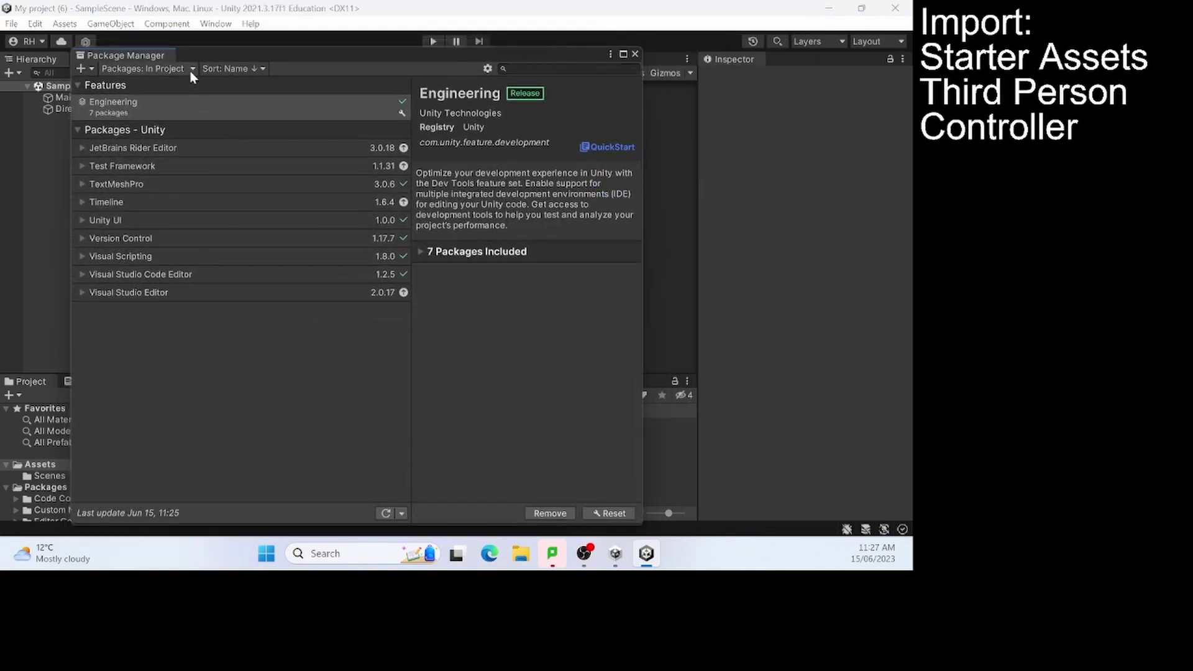
left_click(191, 72)
left_click(147, 123)
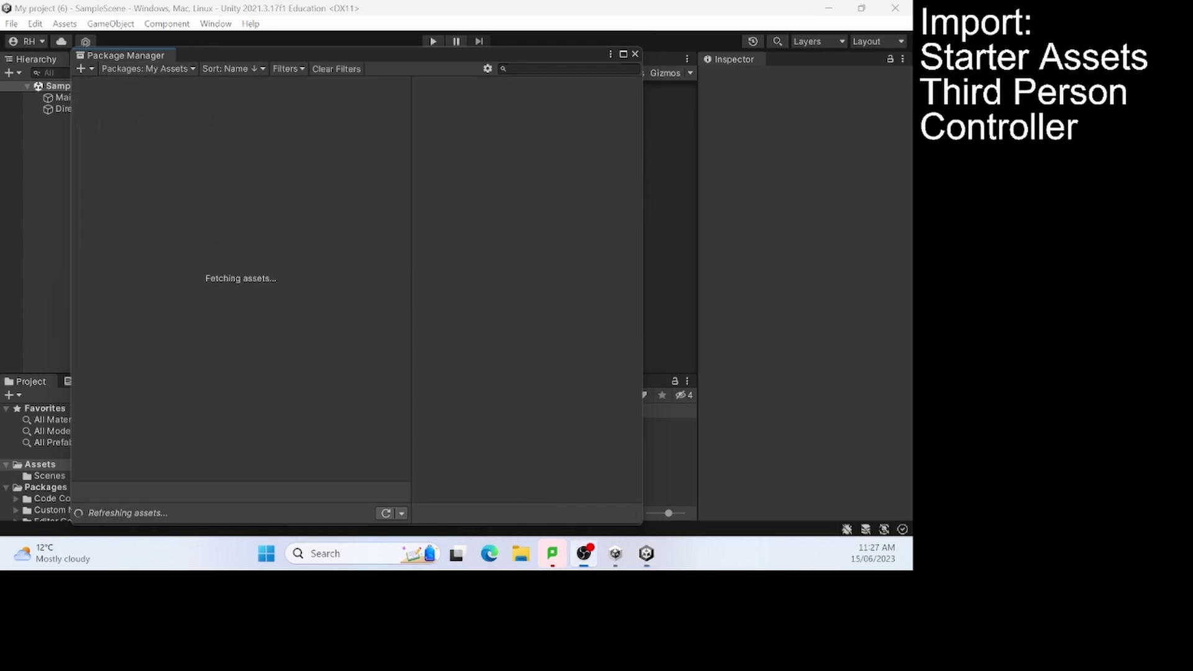
scroll(130, 394, "down", 2)
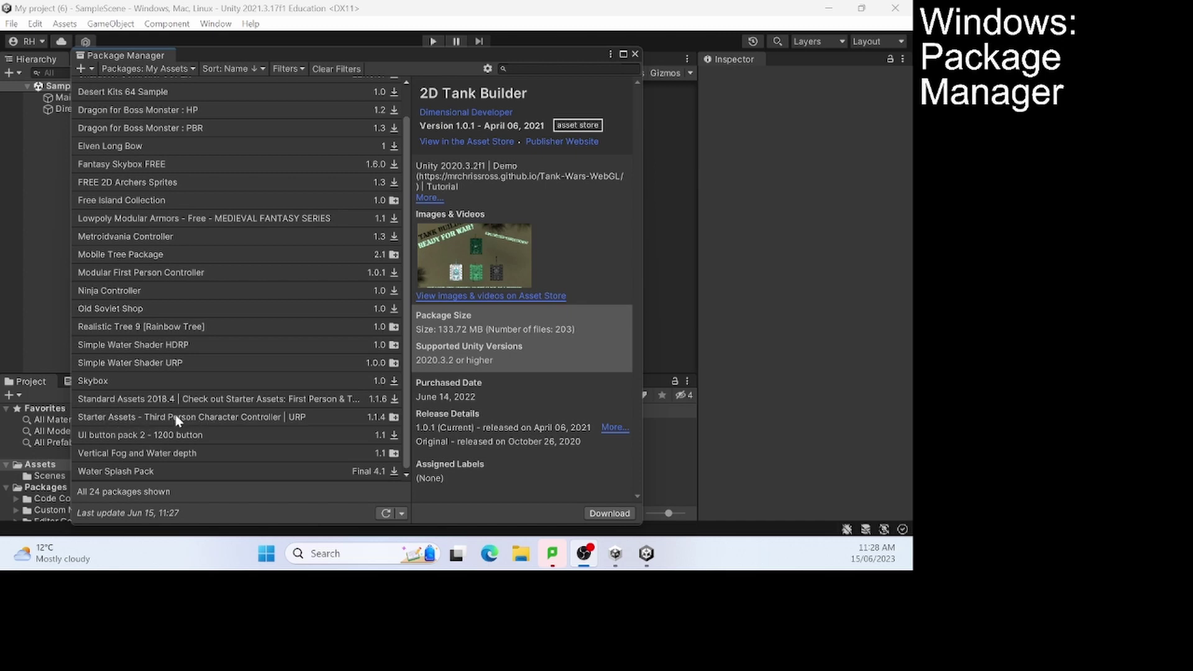
left_click(144, 418)
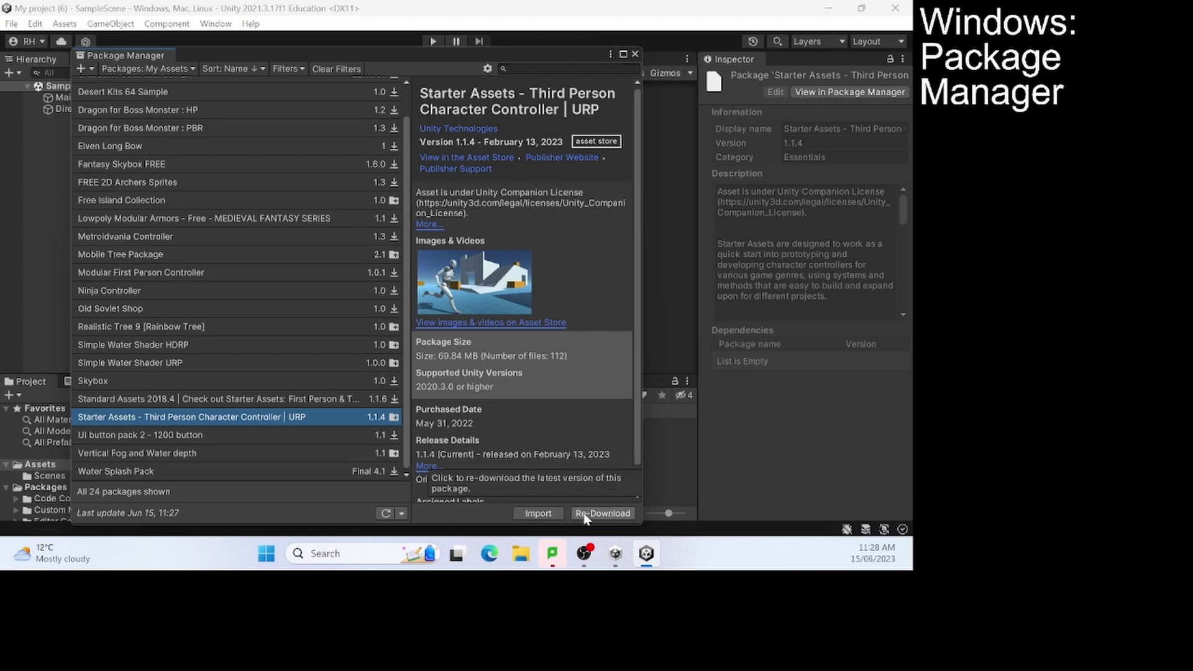
Start the import, install the required dependencies, and accept enabling the new input backends with a restart
left_click(533, 516)
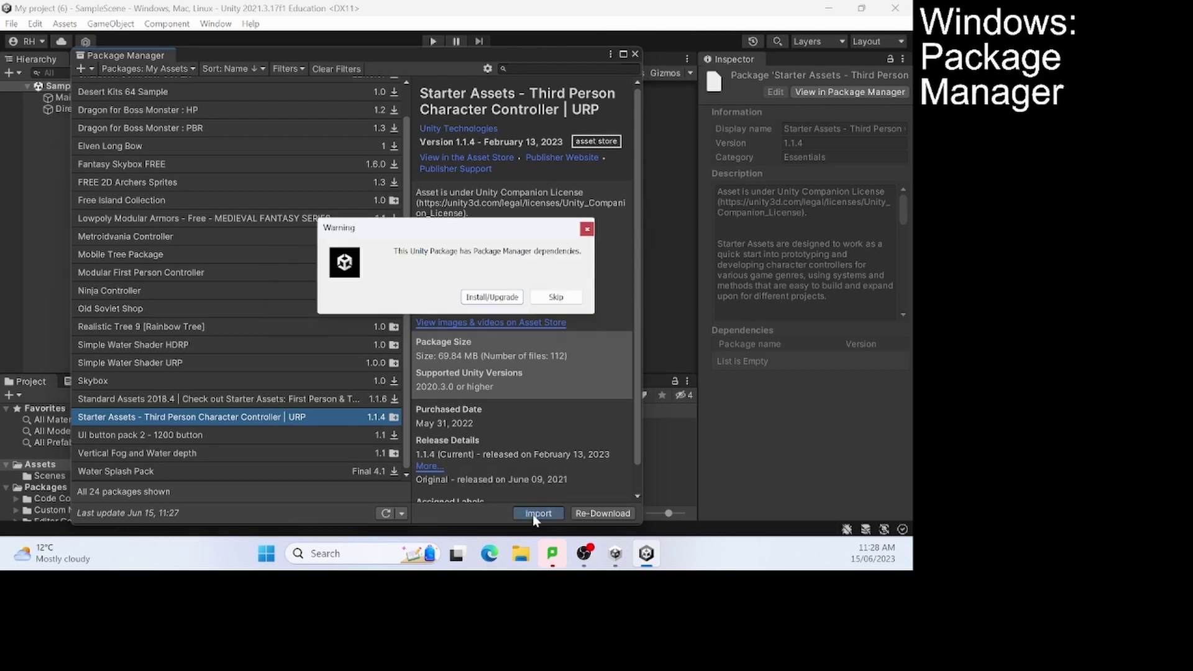
left_click(493, 297)
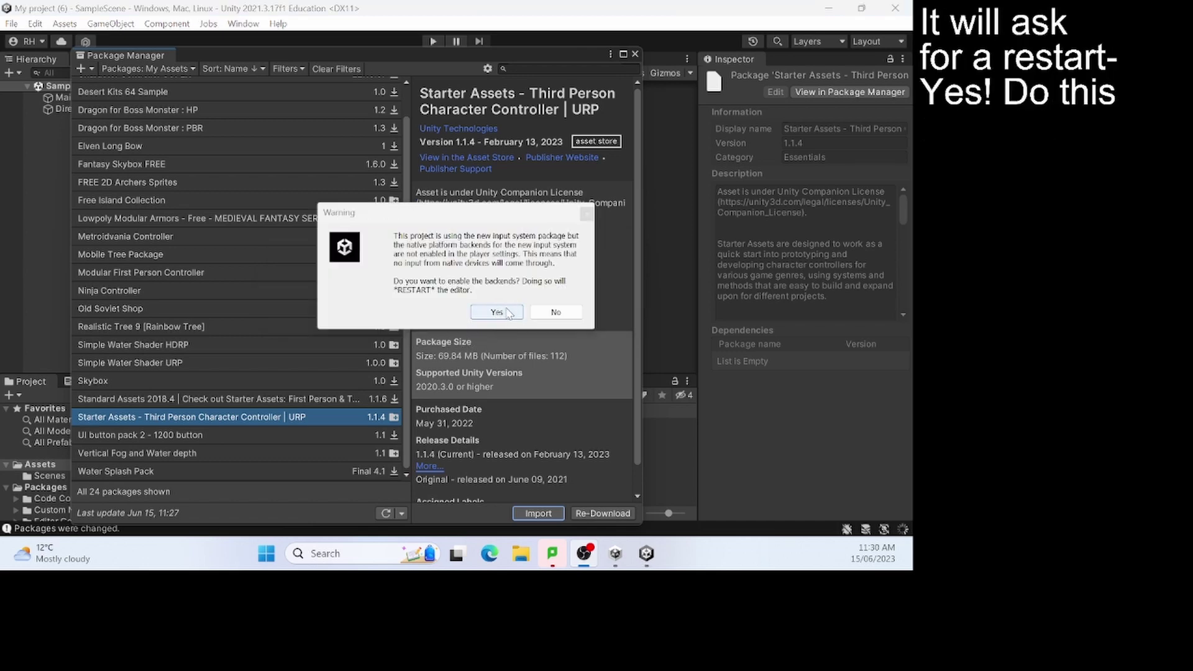
left_click(497, 312)
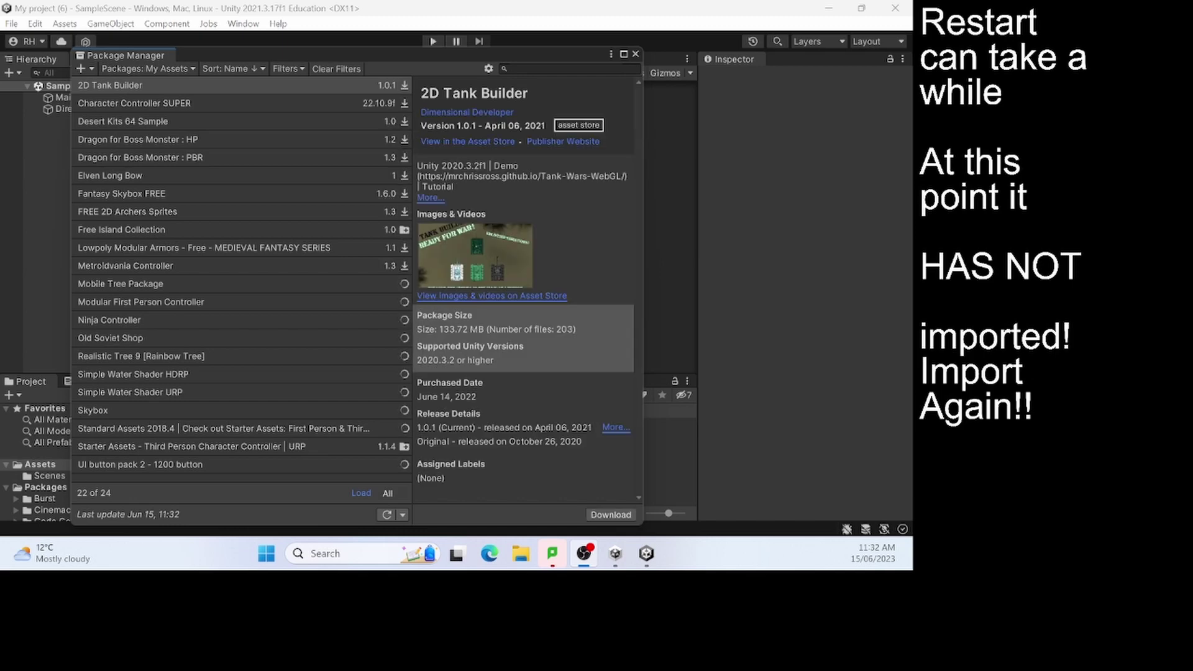
left_click(635, 55)
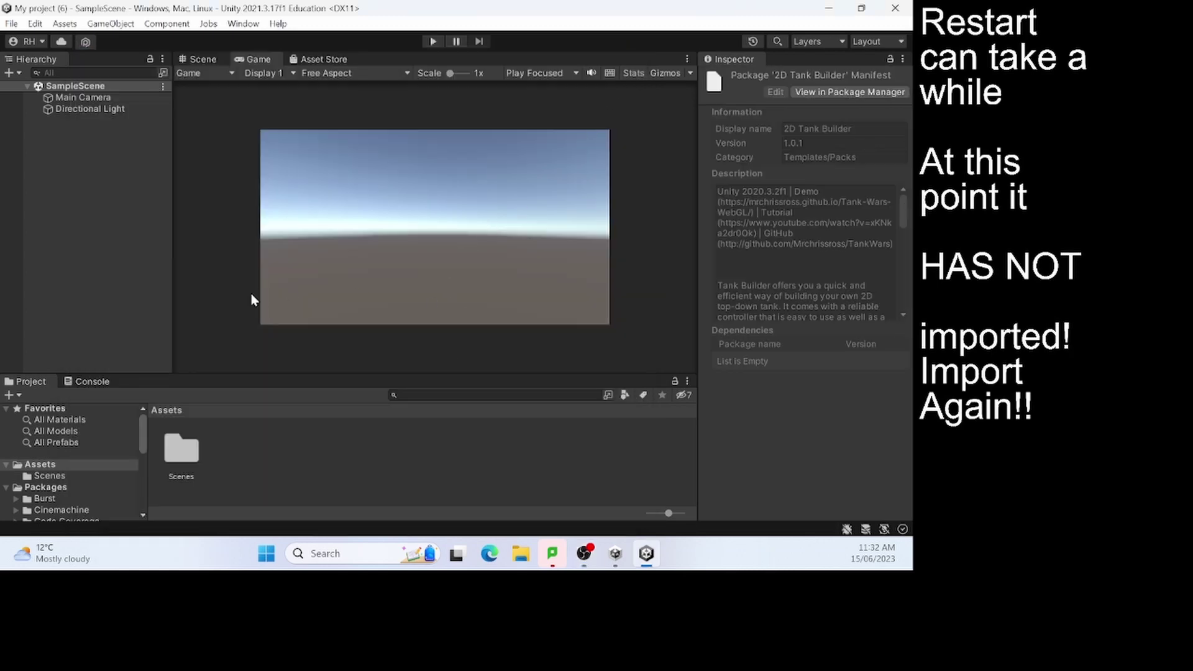
scroll(79, 485, "down", 10)
scroll(80, 485, "up", 10)
scroll(77, 484, "down", 3)
scroll(76, 479, "down", 5)
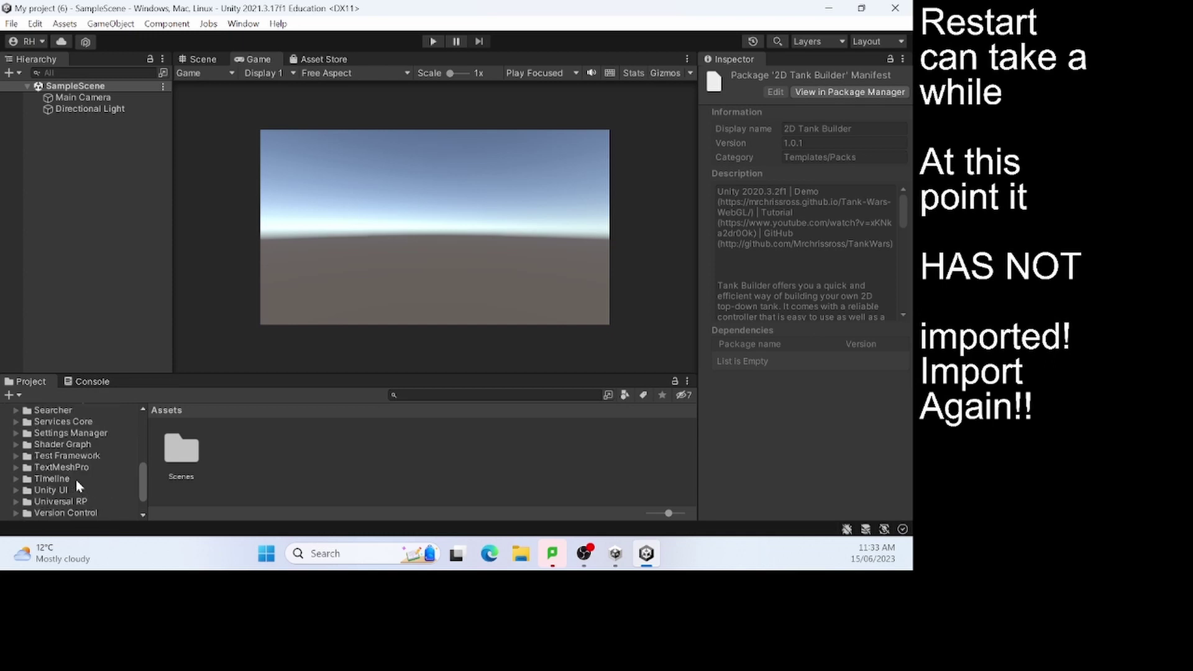
scroll(74, 480, "up", 2)
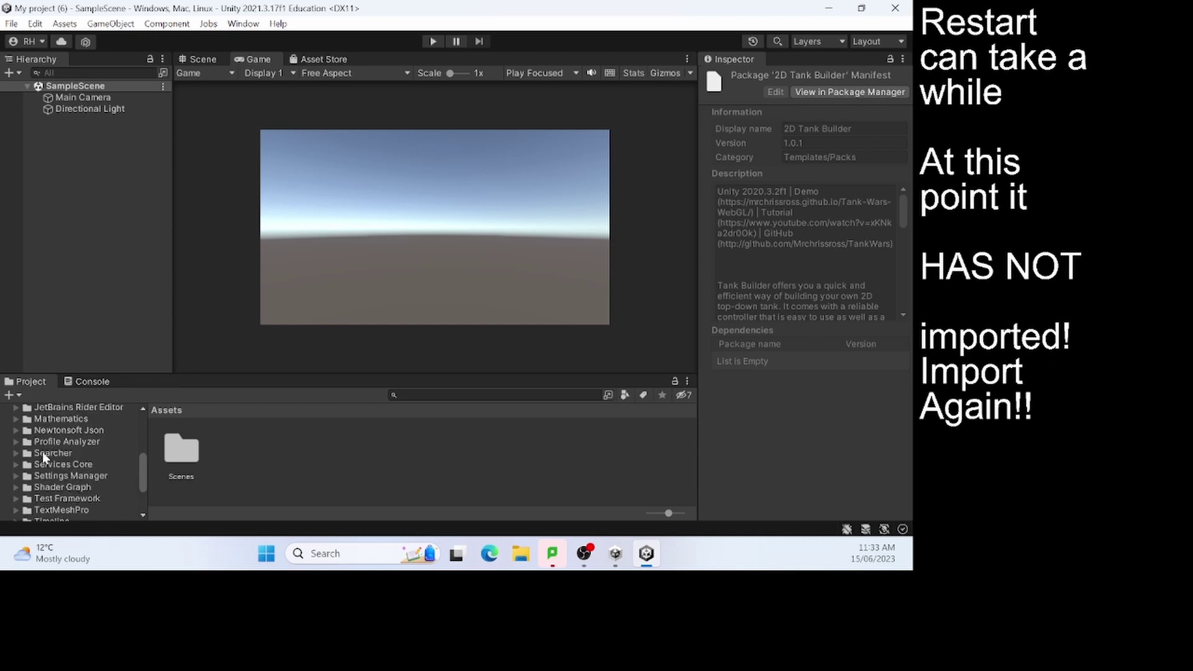
scroll(46, 471, "up", 5)
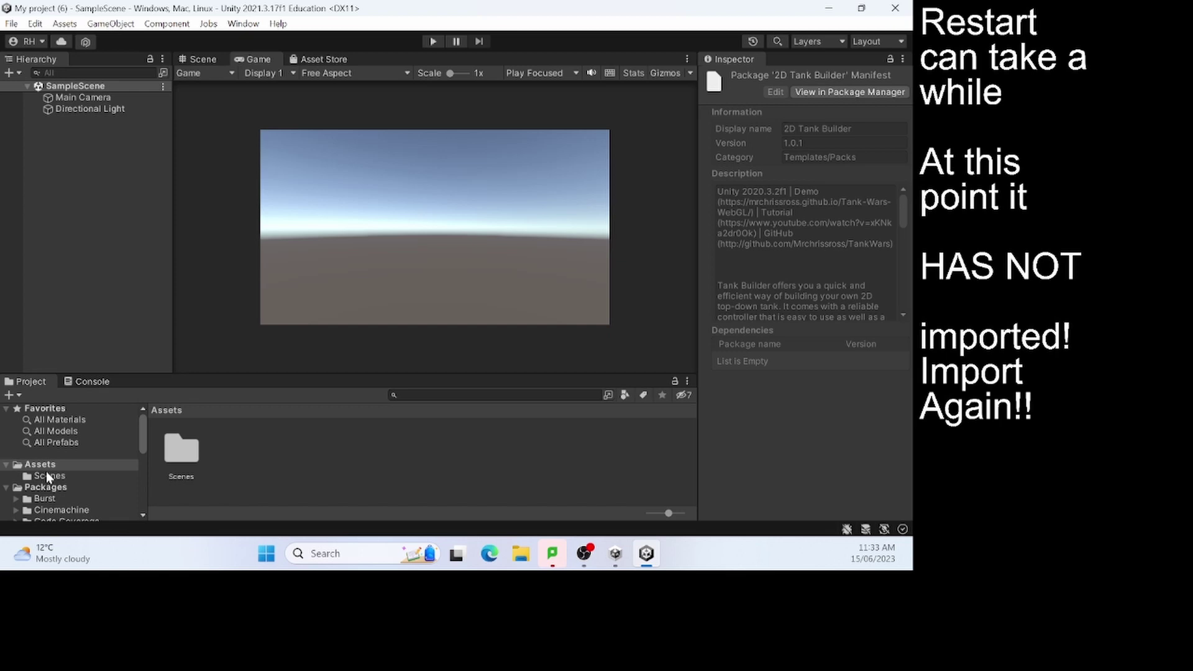
left_click(244, 25)
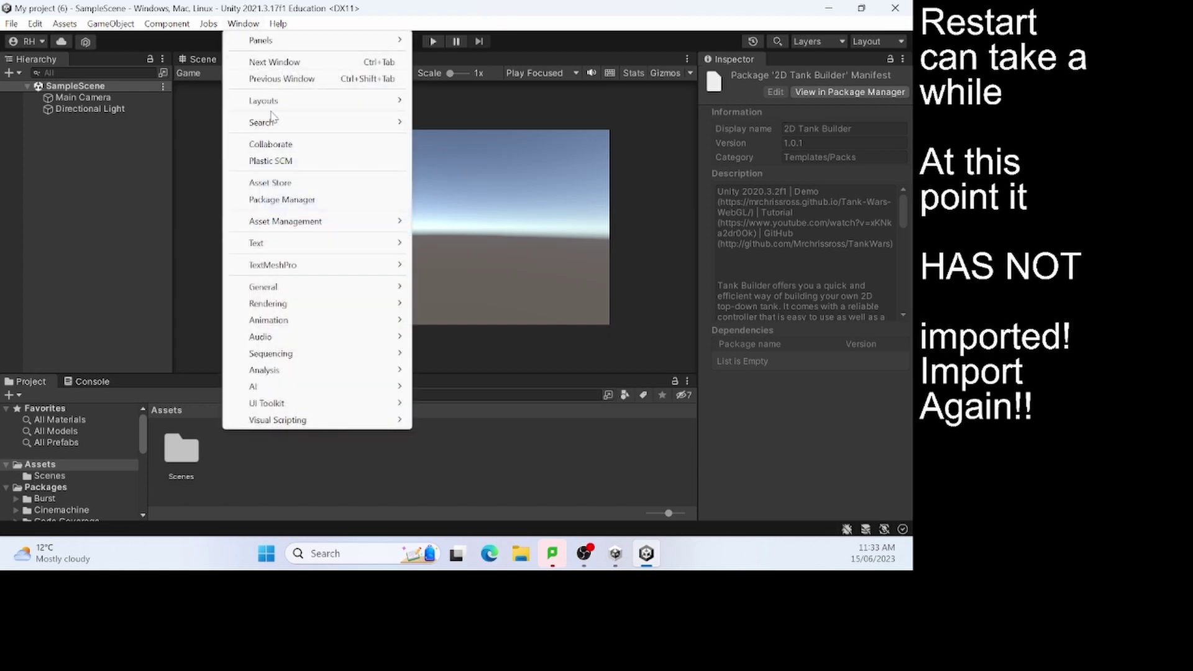
Import the Starter Assets - Third Person package from the Package Manager, installing its dependencies
left_click(283, 200)
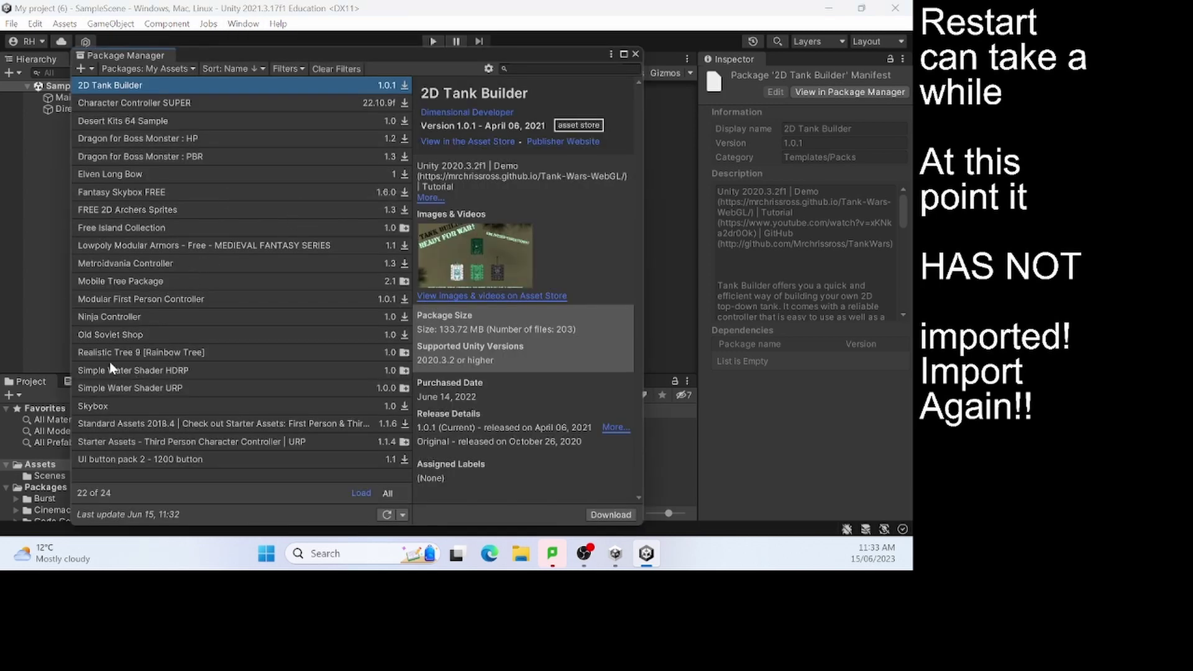
left_click(137, 441)
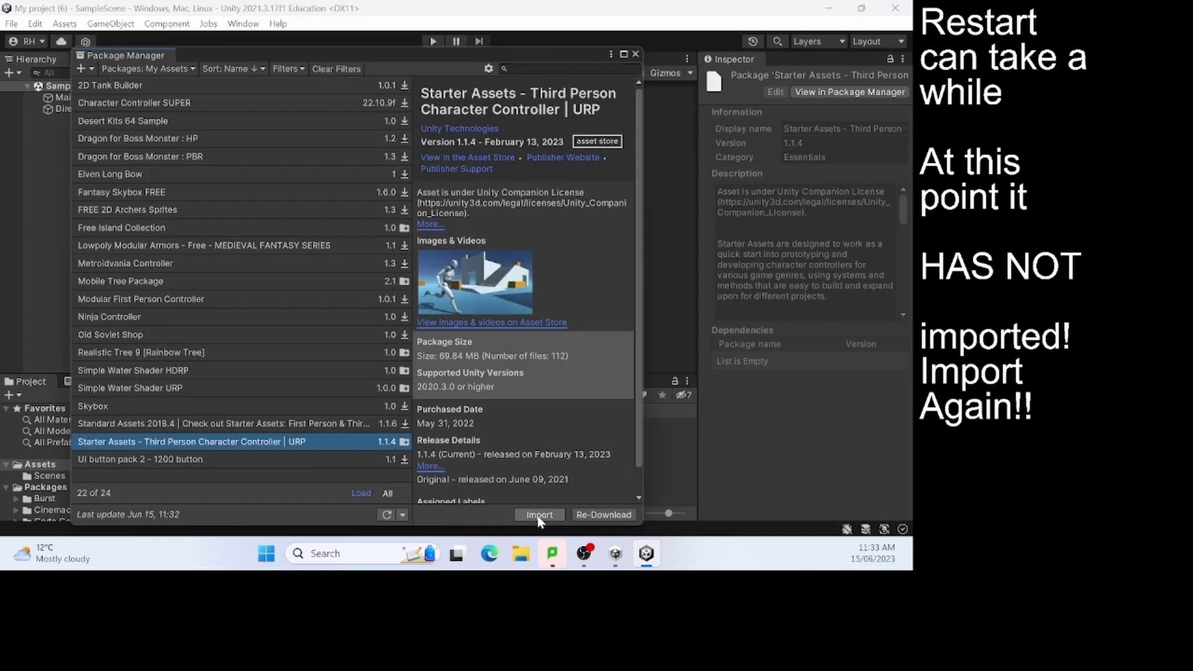
left_click(538, 515)
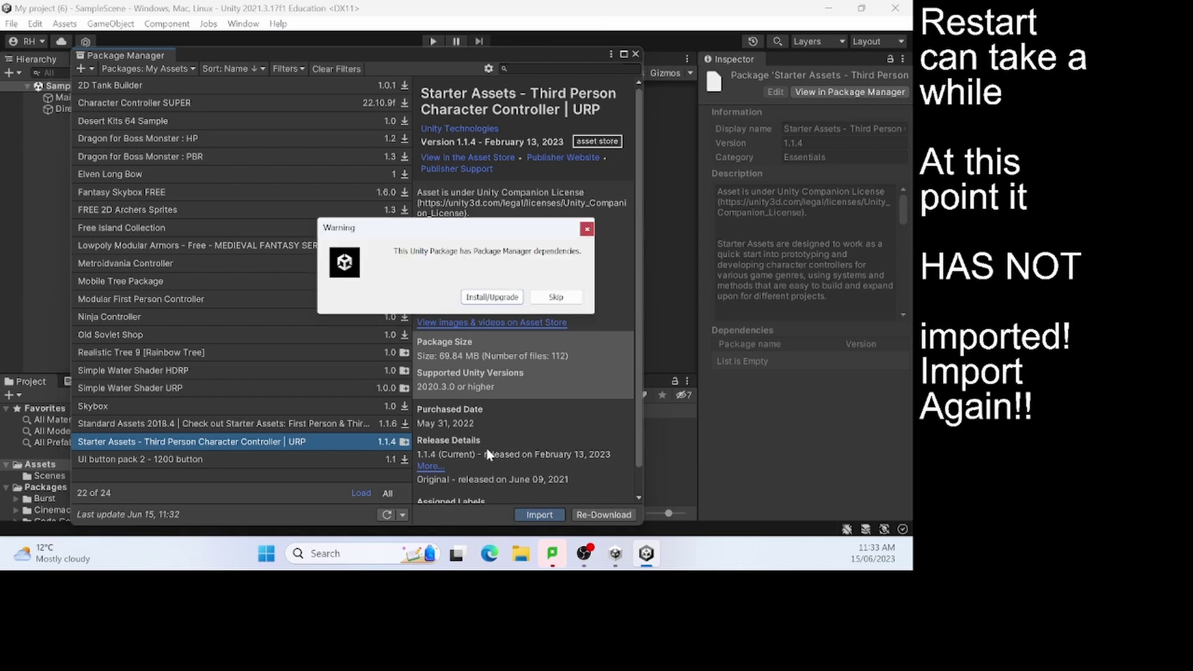
left_click(488, 298)
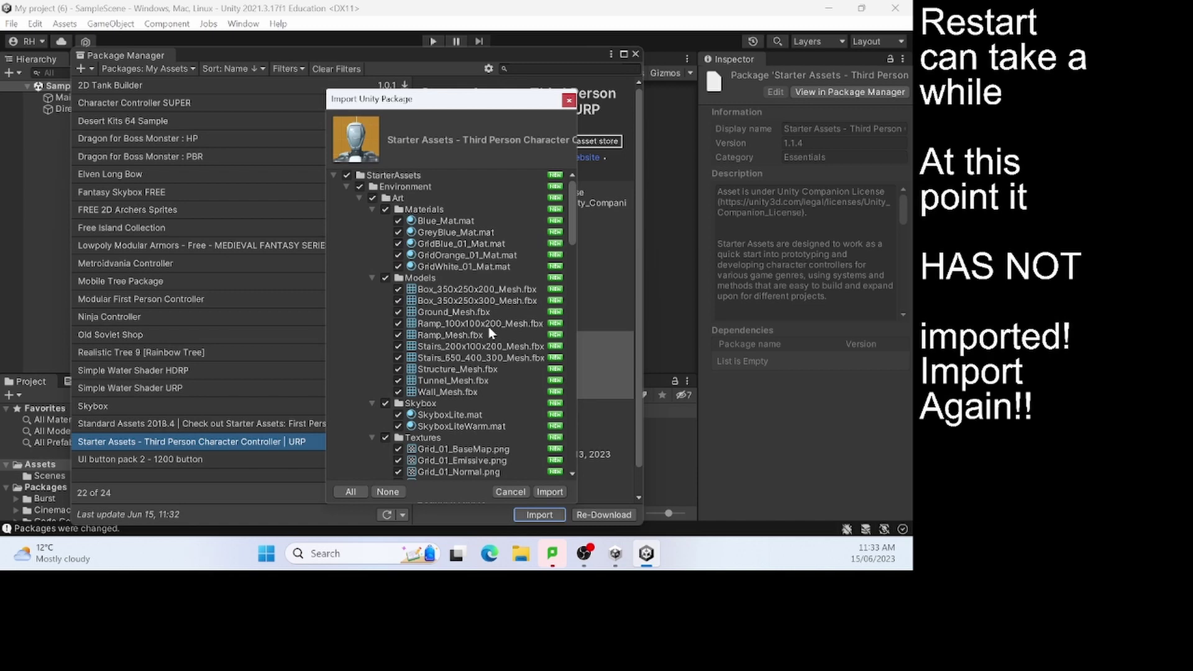
left_click(538, 517)
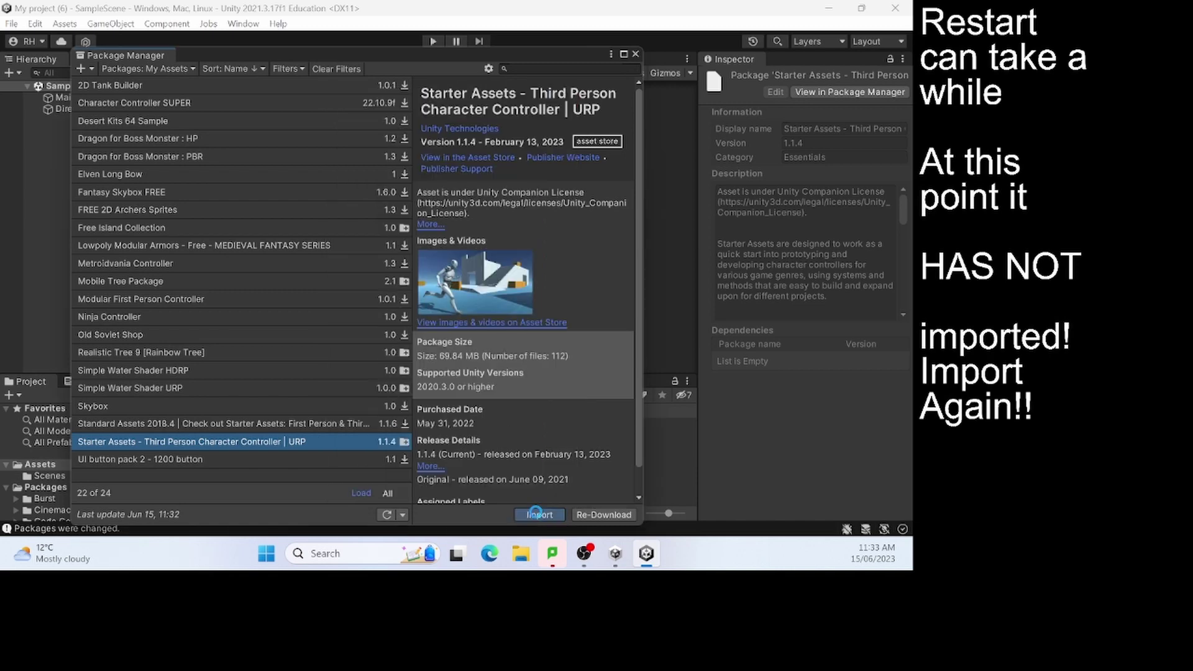
left_click(491, 297)
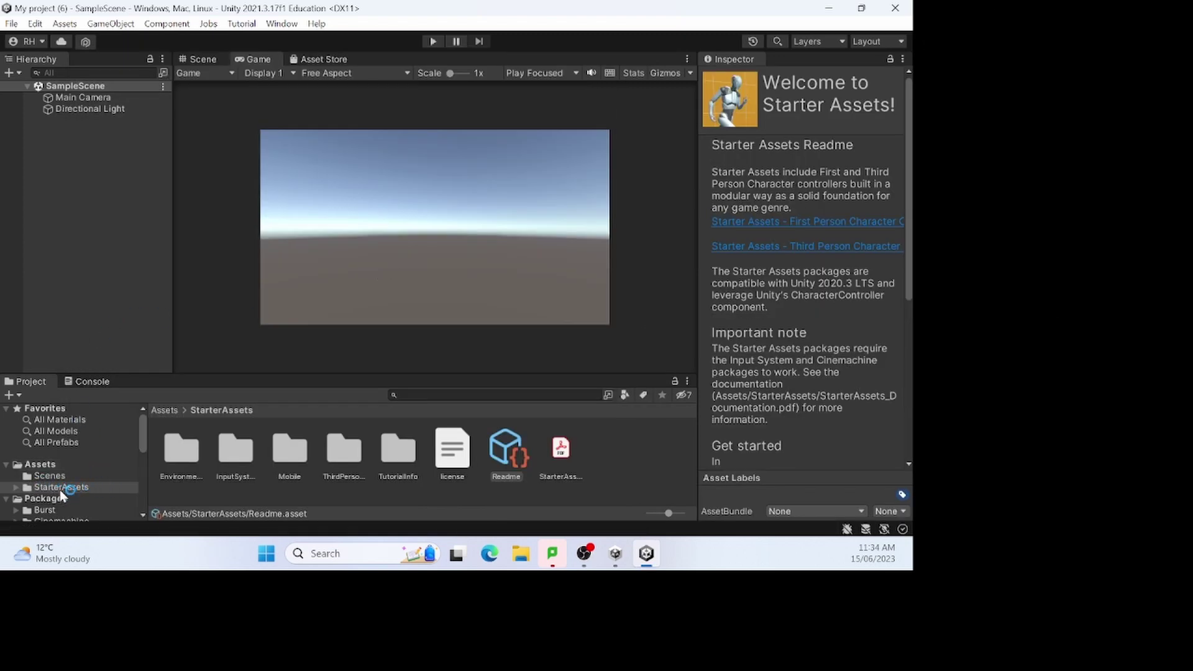
Add a Plane to the scene with GameObject > 3D Object > Plane
left_click(204, 59)
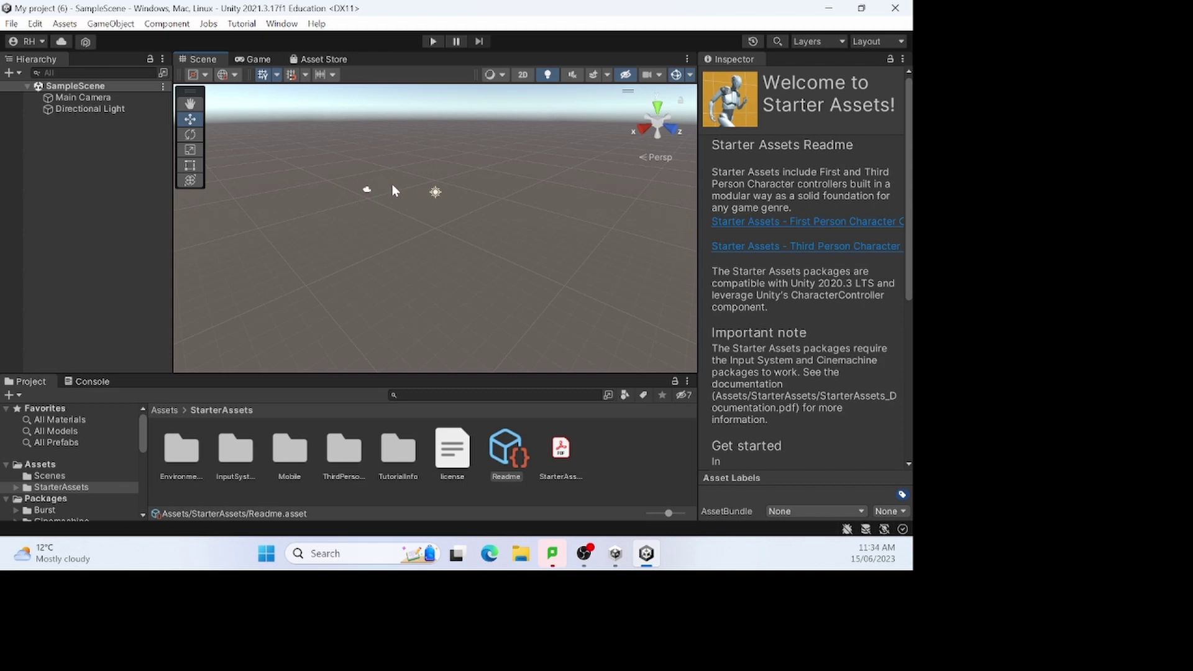
left_click(118, 27)
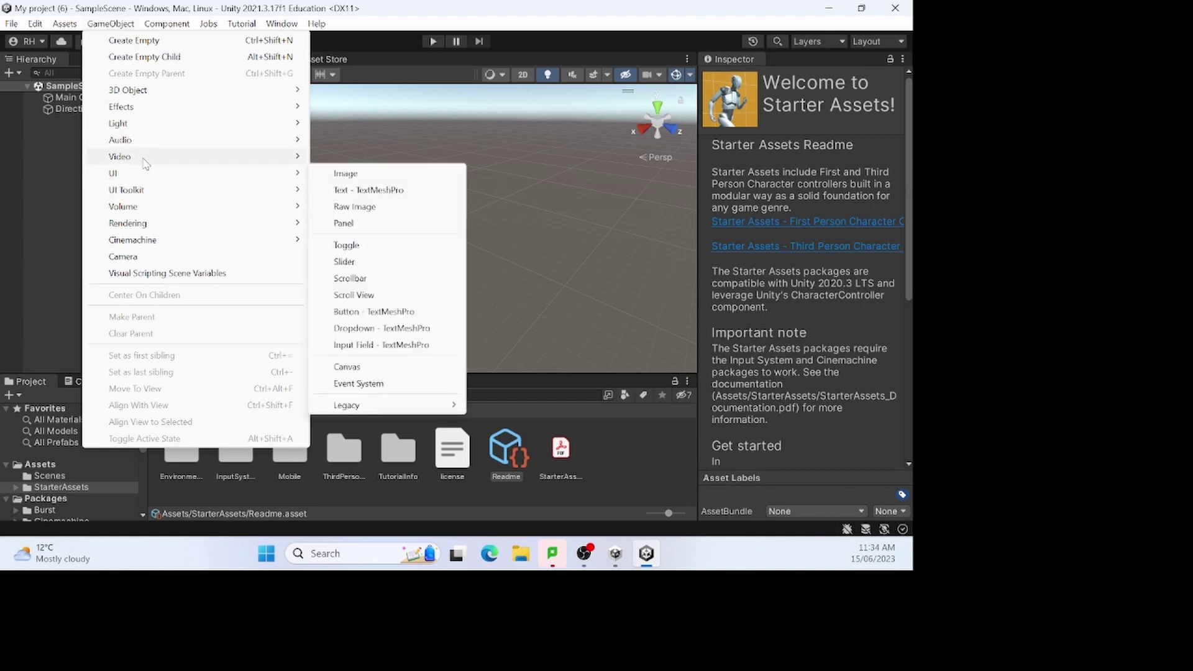
mouse_move(158, 90)
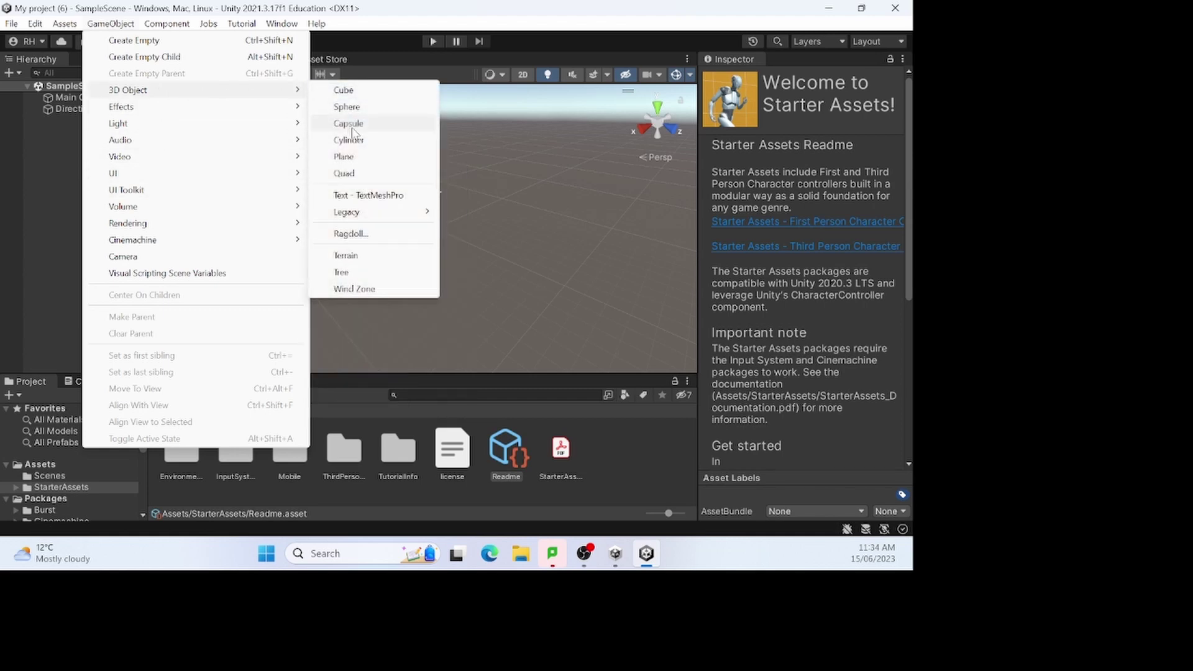
left_click(360, 158)
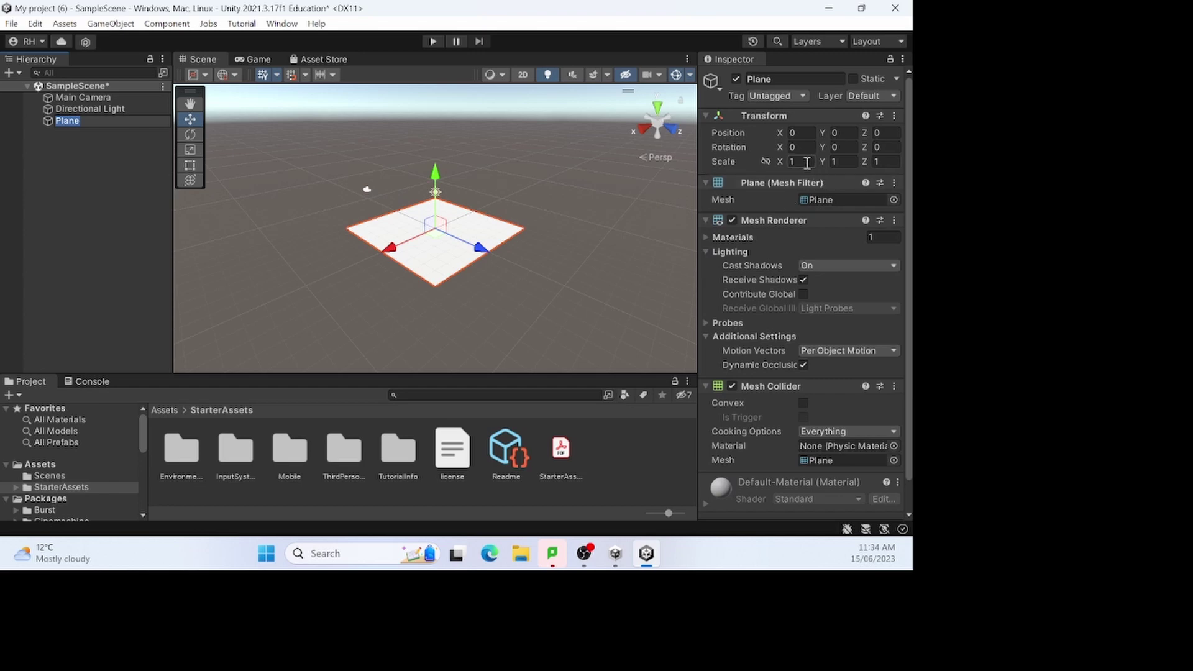
Set the Plane's X and Z scale to 5
left_click(786, 163)
type("5")
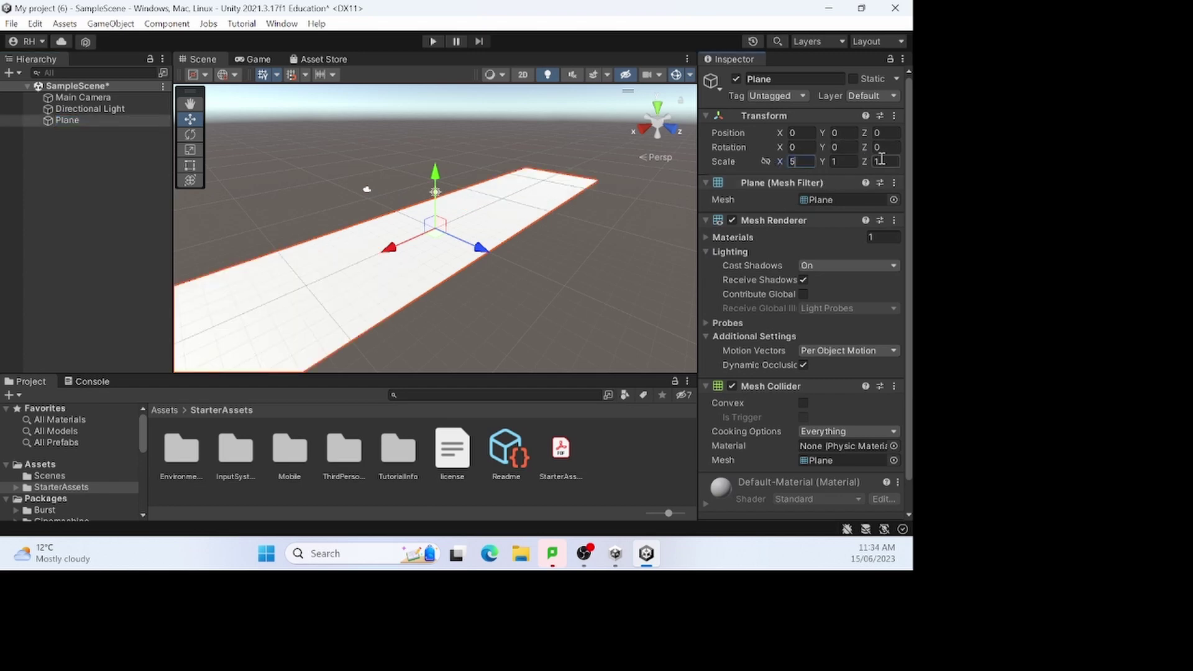
left_click(880, 162)
type("5")
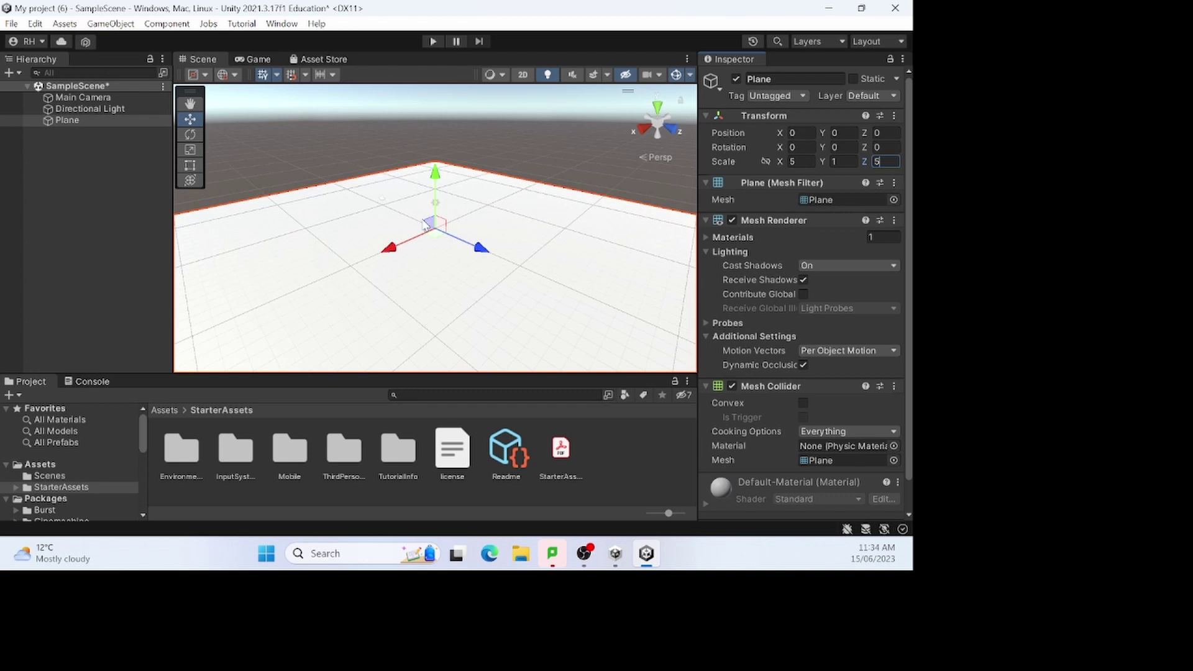
scroll(422, 231, "down", 4)
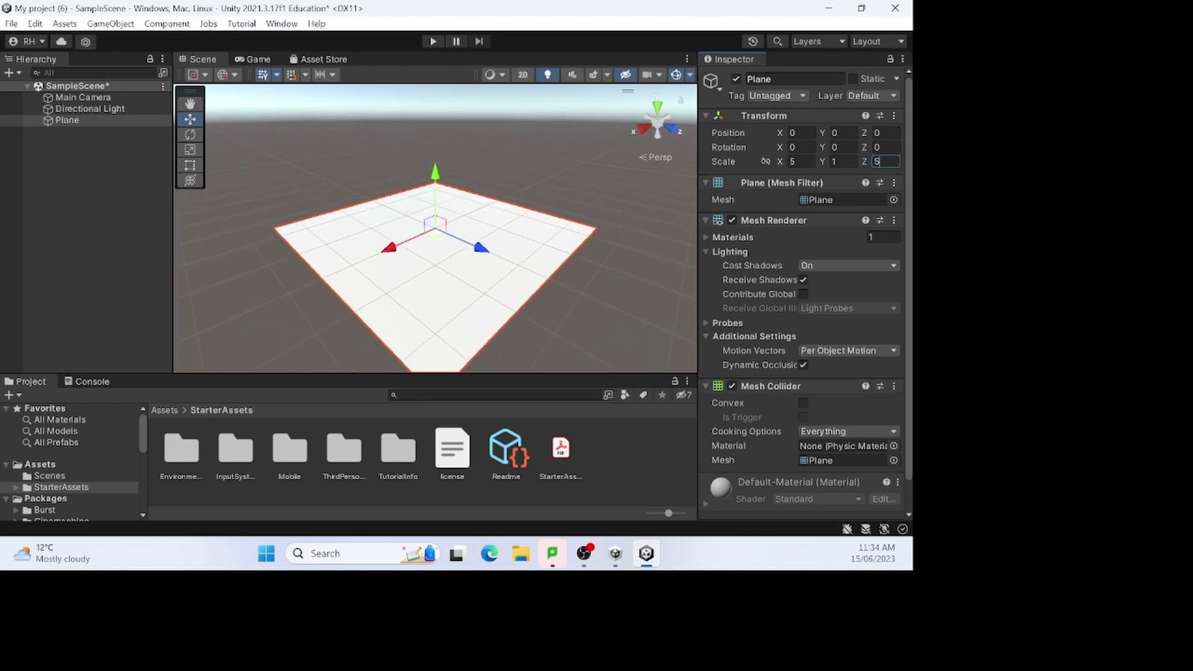
Drag Brown Slate 2 from the Pictures\Unity\Textures\3D folder into Unity's Assets panel
key("super+e")
left_click(162, 292)
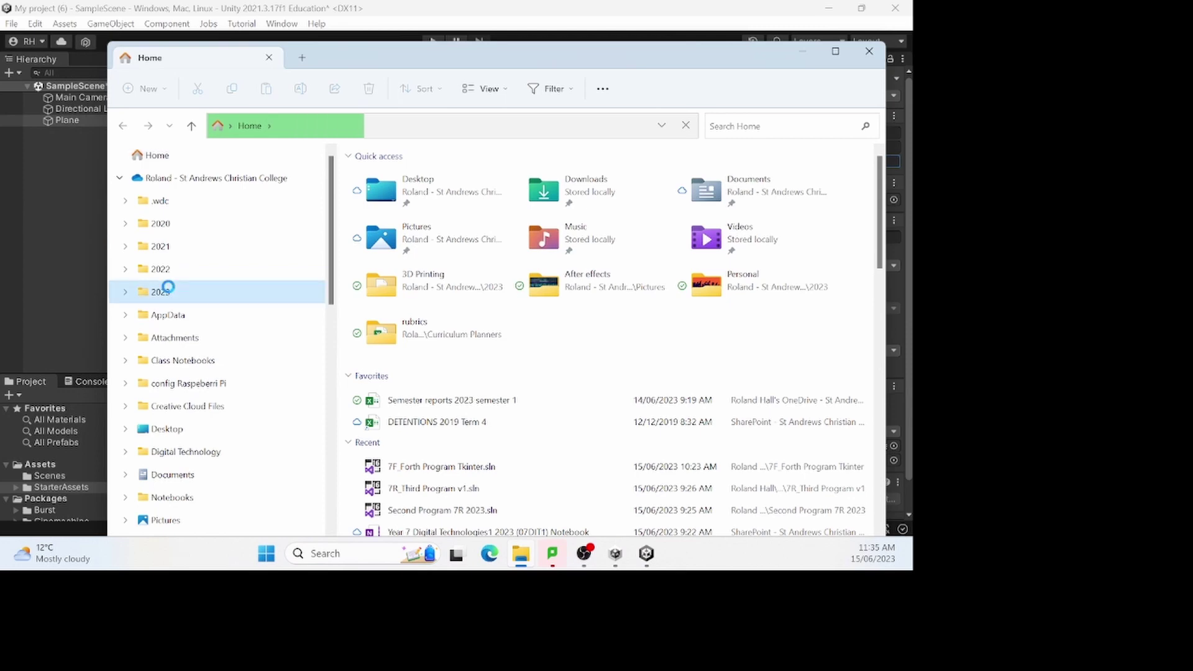
scroll(458, 314, "down", 5)
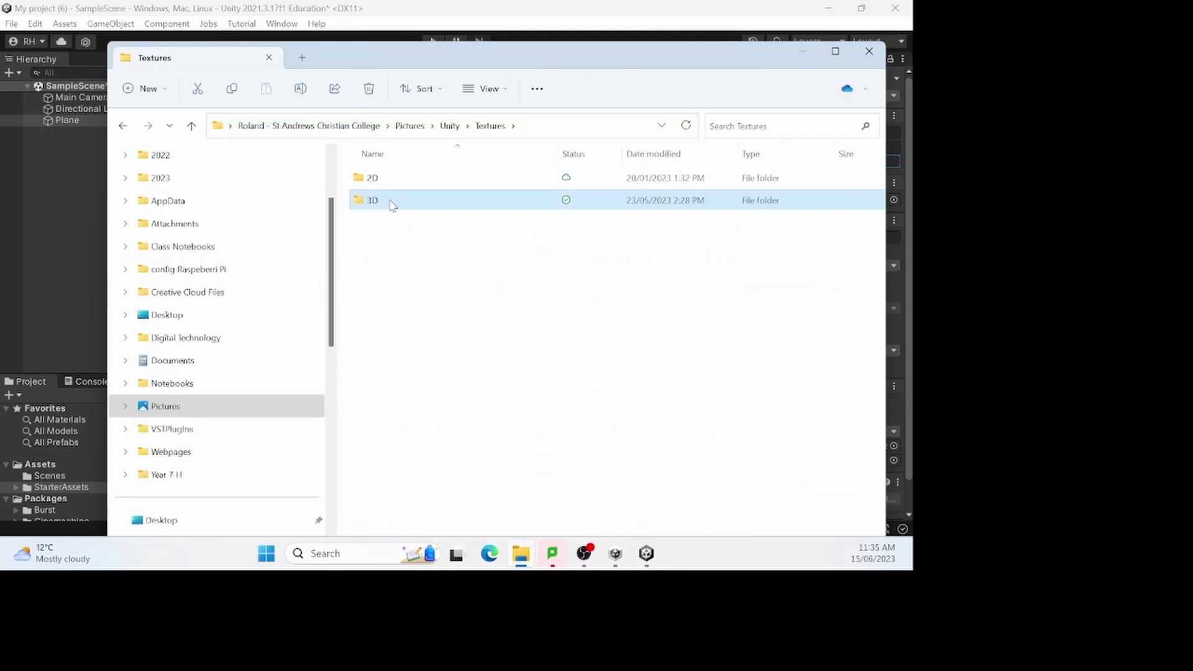
double_click(392, 205)
left_click_drag(524, 61, 489, 99)
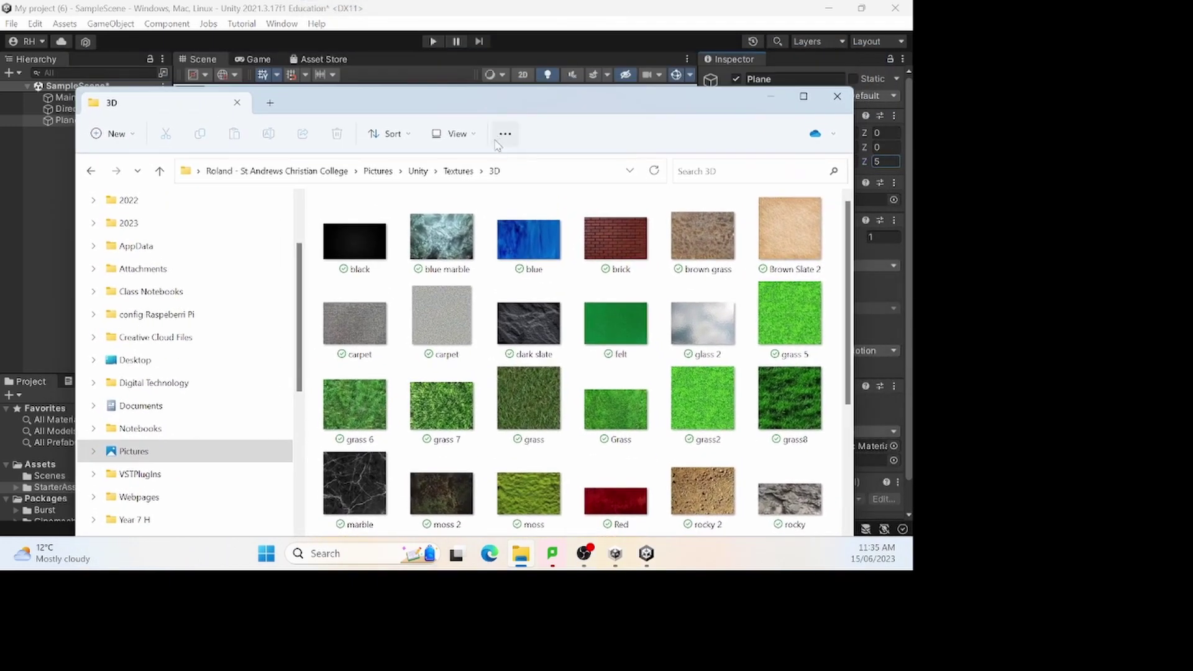
left_click(786, 244)
left_click_drag(601, 104, 591, 141)
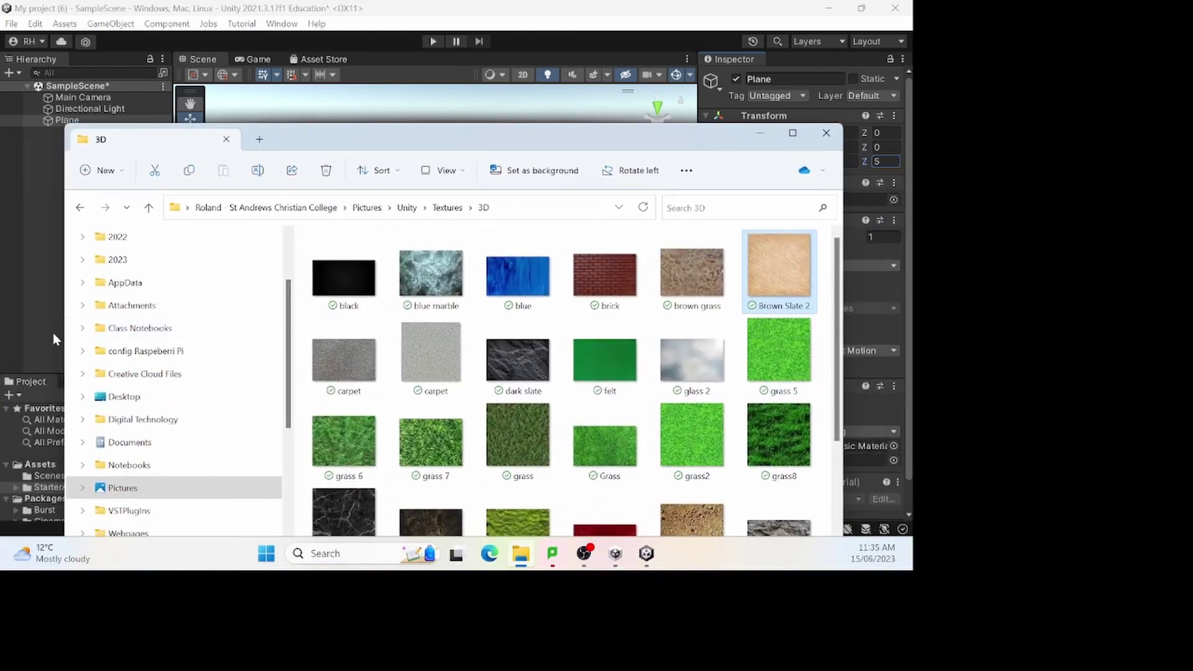
left_click_drag(489, 139, 717, 35)
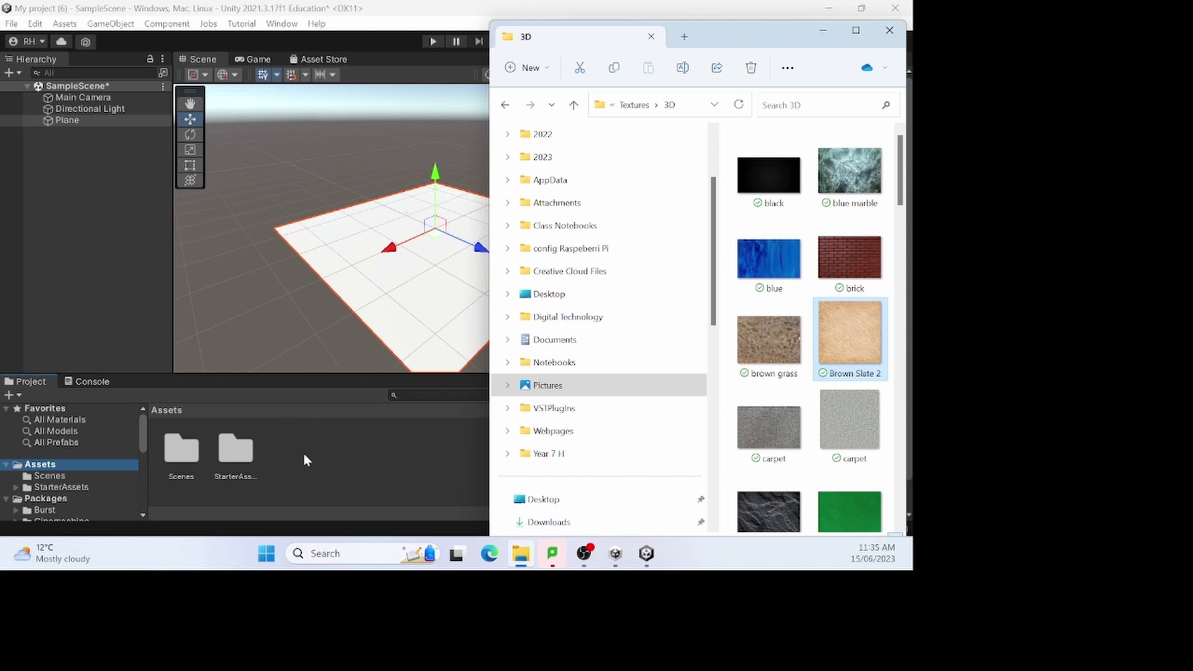
left_click_drag(842, 322, 304, 461)
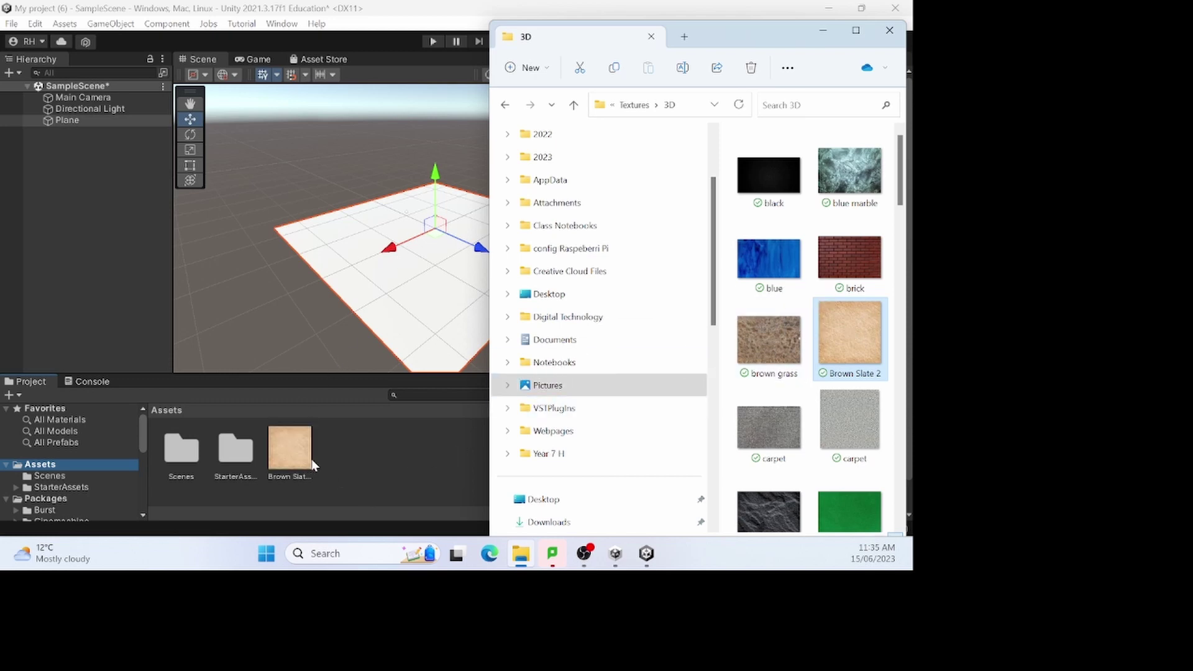
Apply the Brown Slate 2 texture to the Plane in the Scene view
left_click(889, 30)
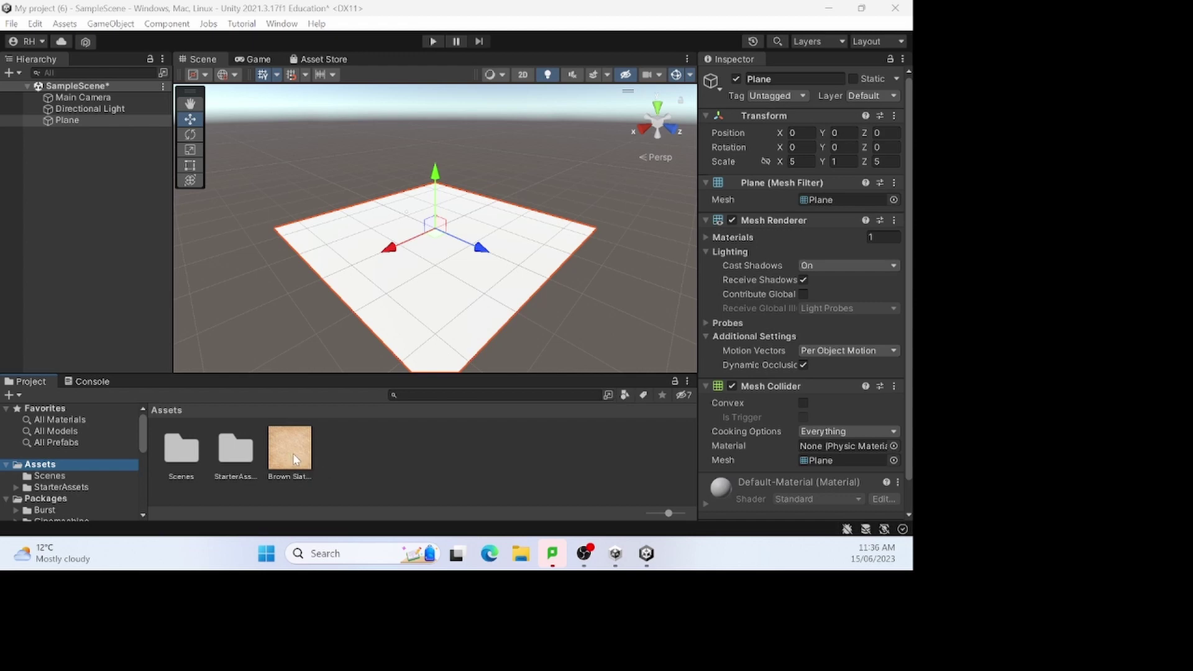
left_click_drag(292, 453, 401, 289)
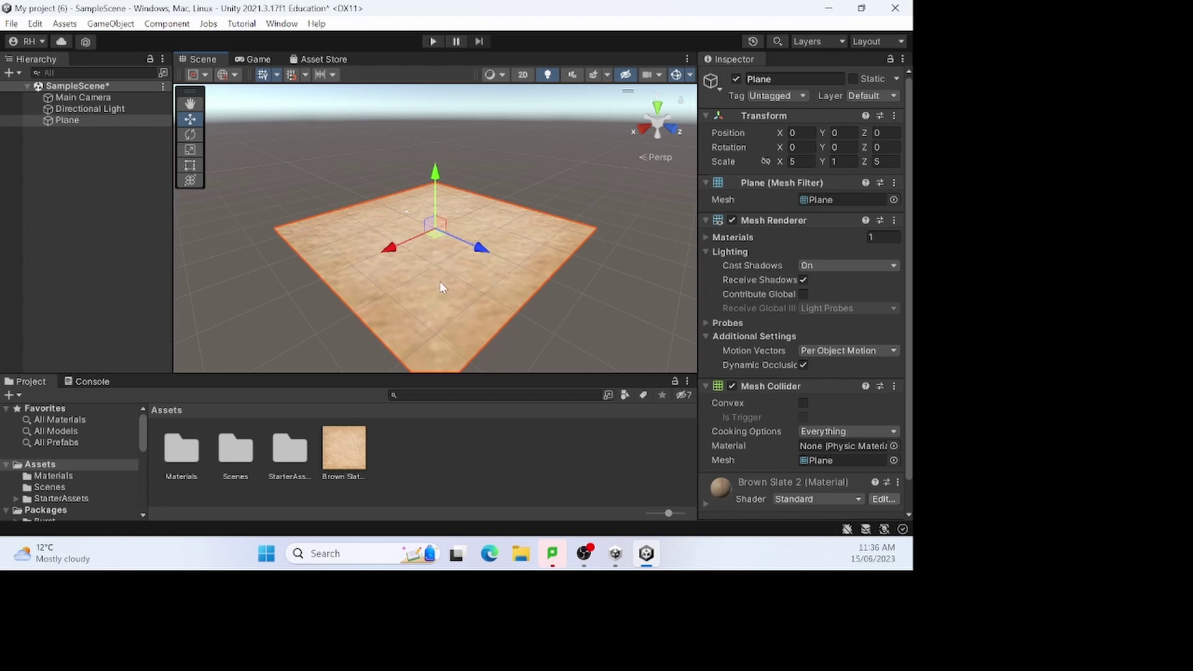
Create a Textures folder in Assets and move Brown Slate 2 into it
right_click(423, 455)
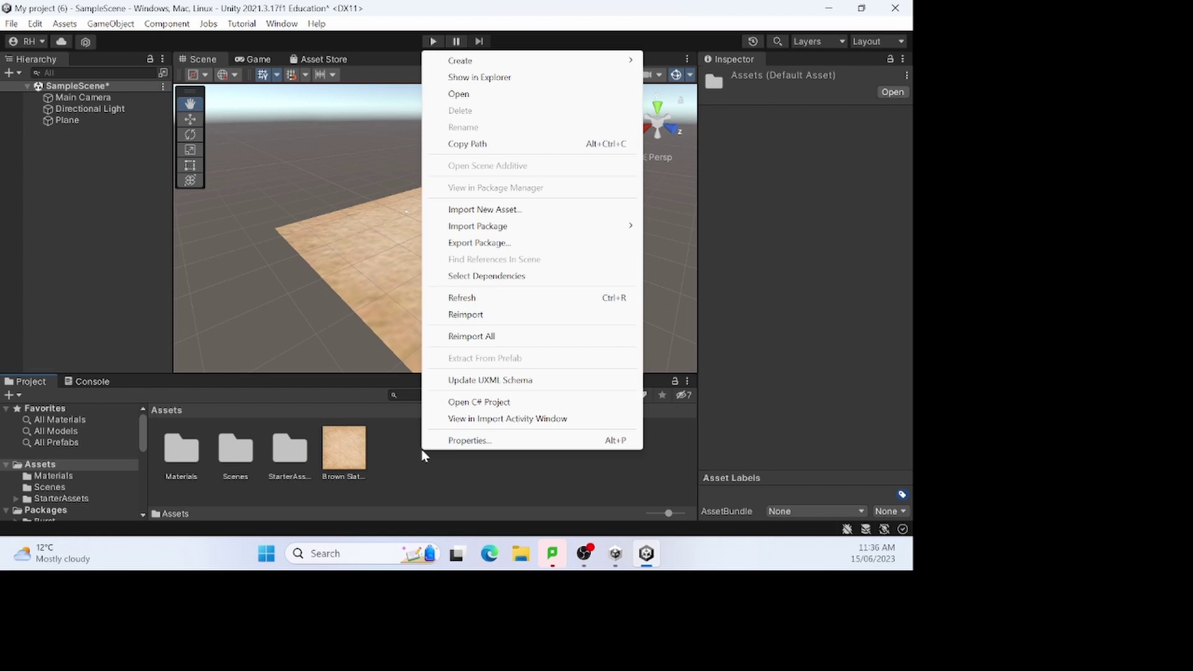
mouse_move(487, 62)
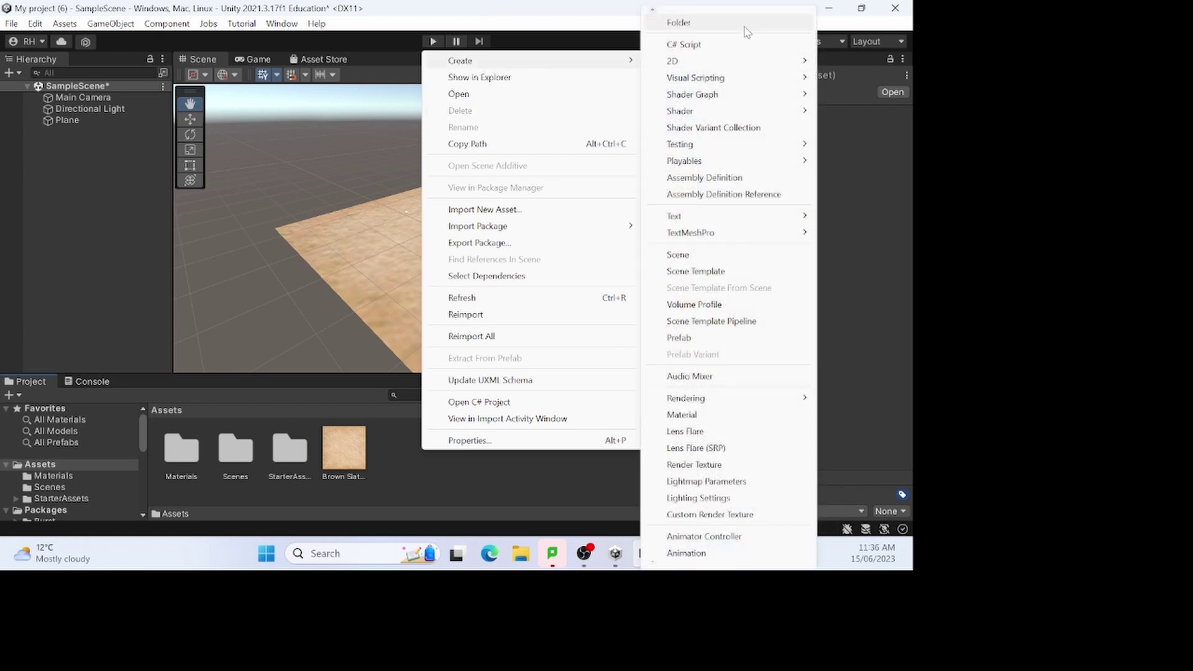
left_click(740, 25)
type("Te")
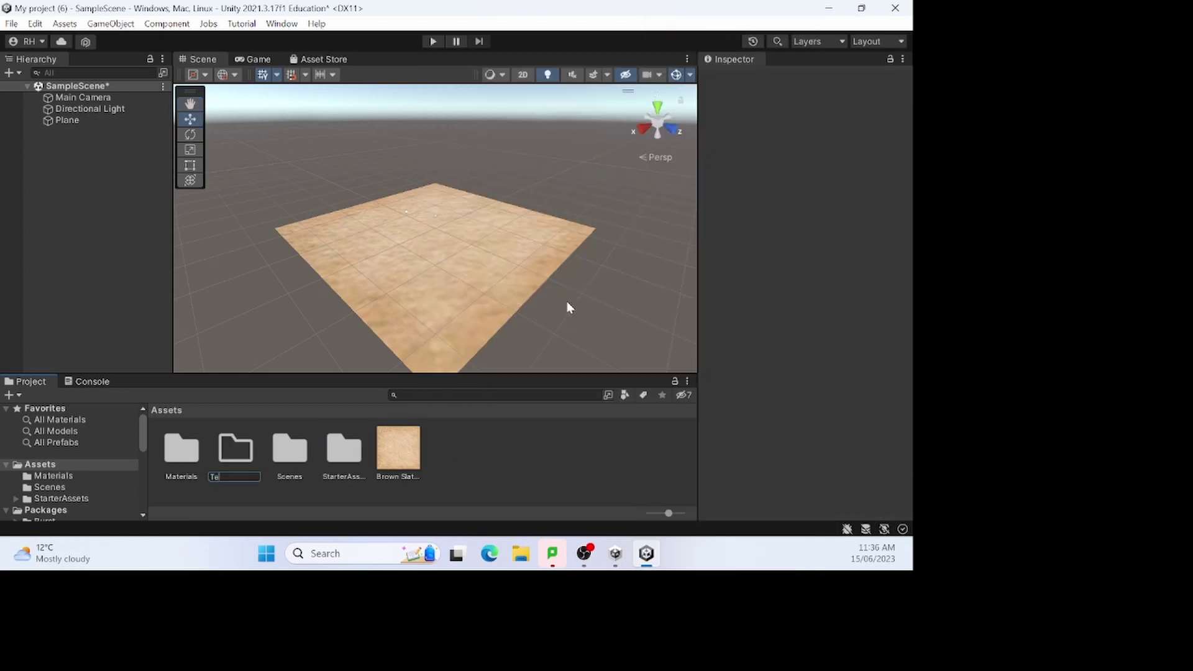
type("xtures")
key("Return")
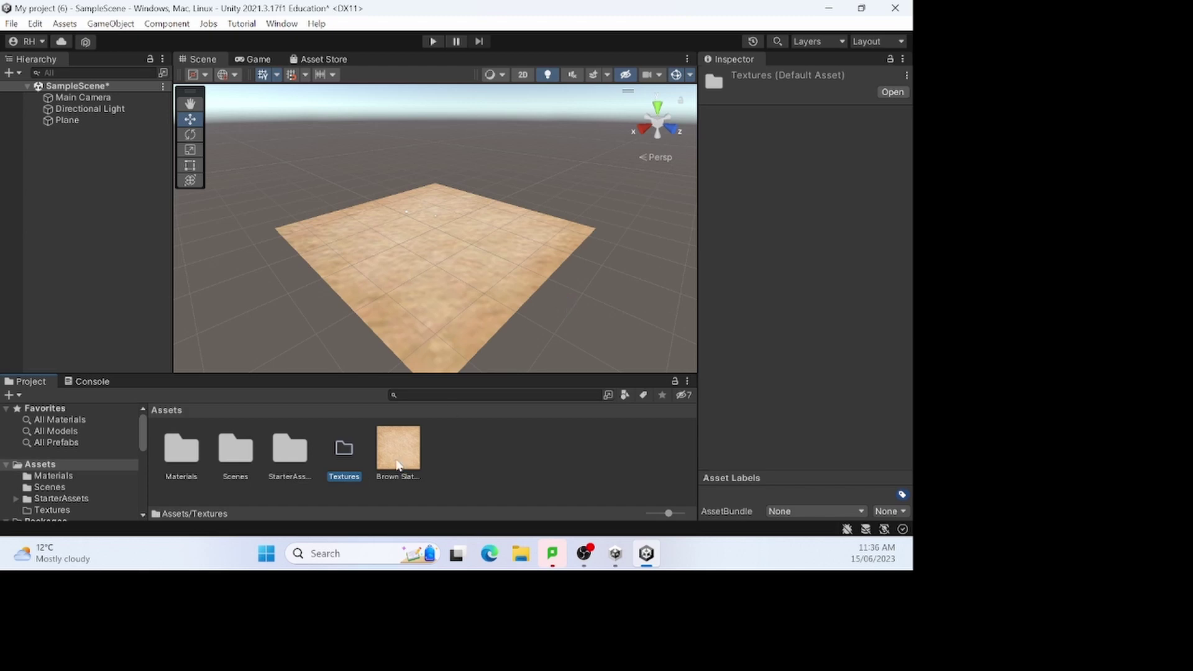
left_click_drag(397, 460, 339, 449)
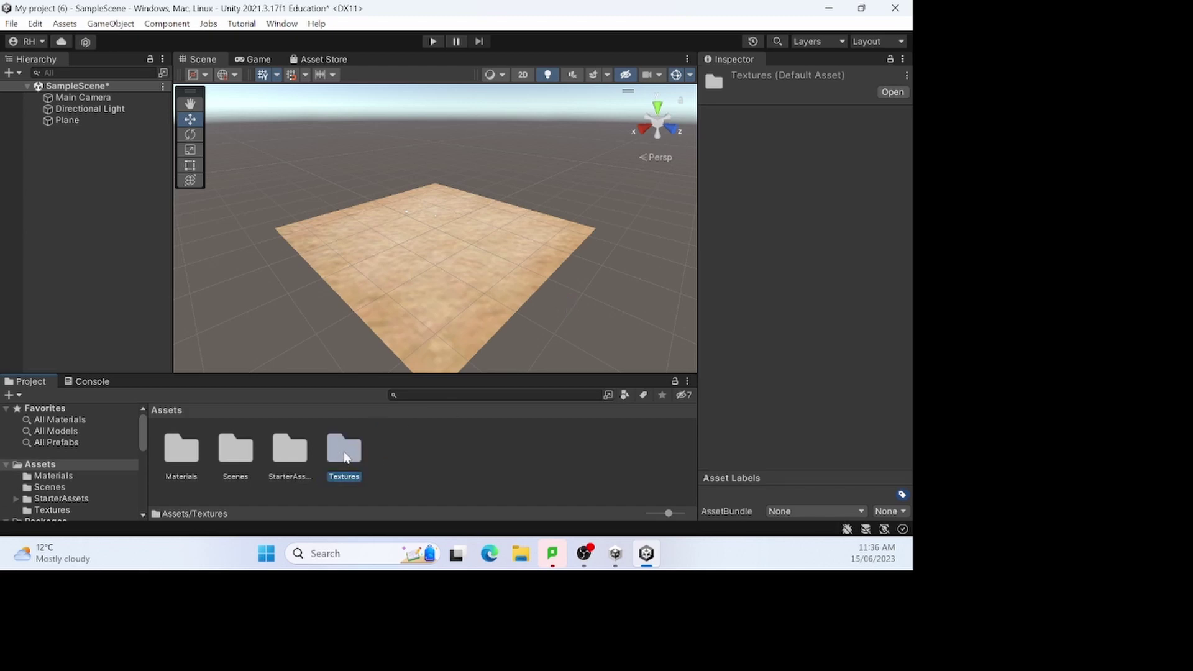
double_click(345, 458)
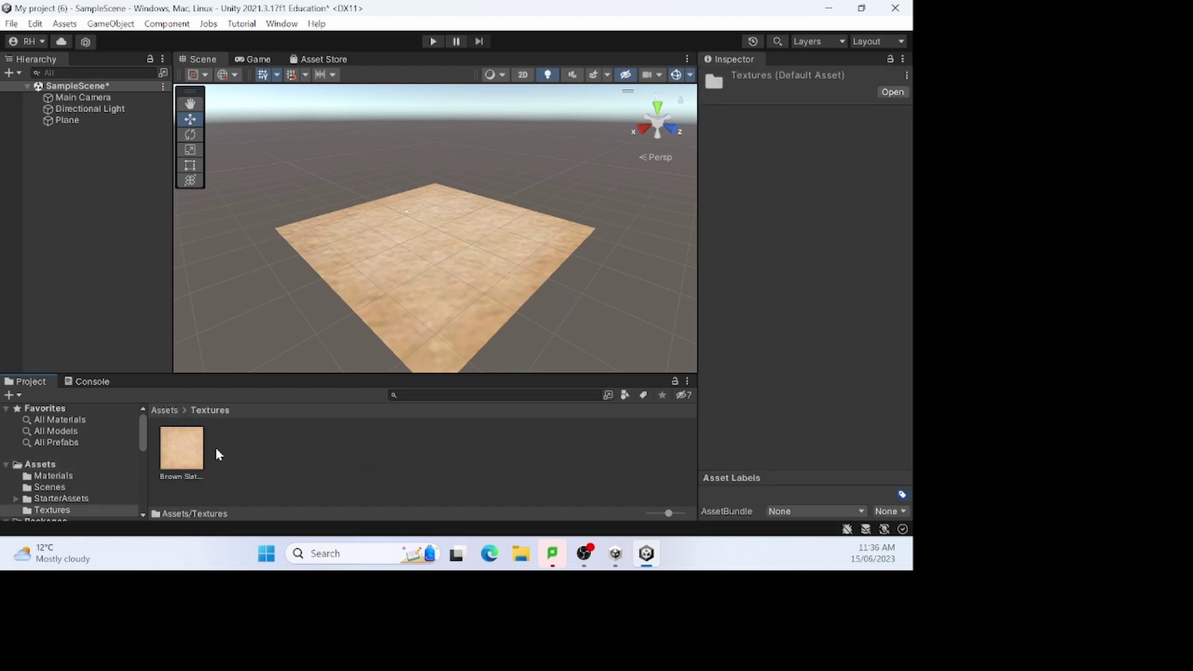
left_click(37, 468)
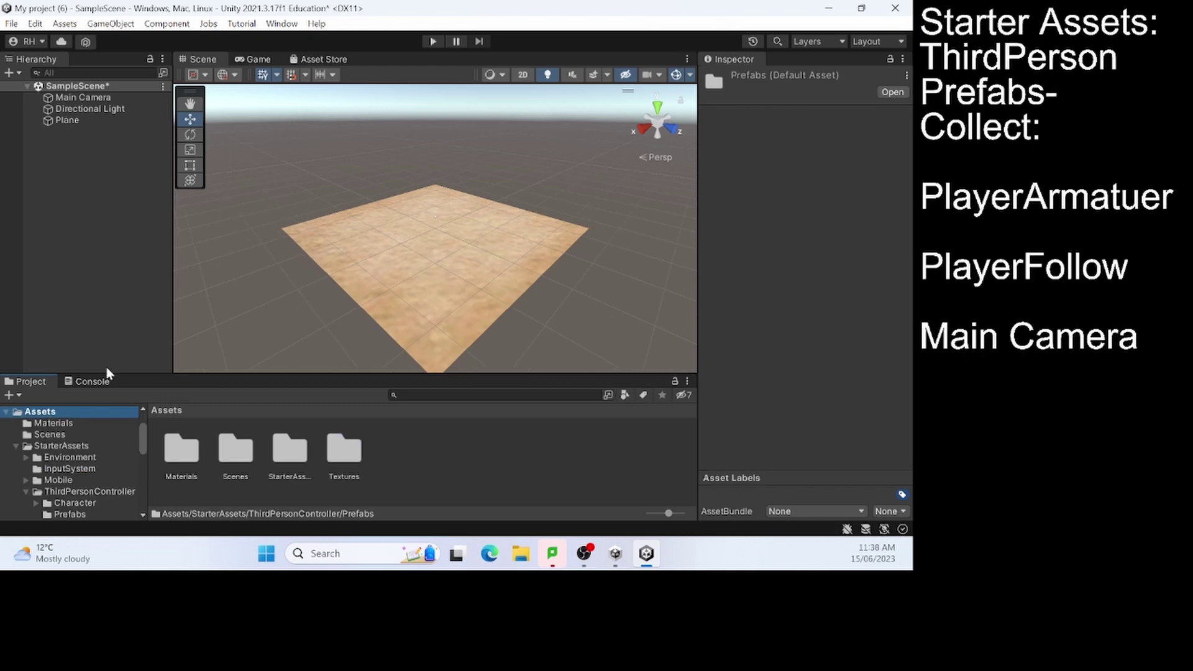
Open StarterAssets > ThirdPersonController > Prefabs to list the player and camera prefabs
left_click(289, 451)
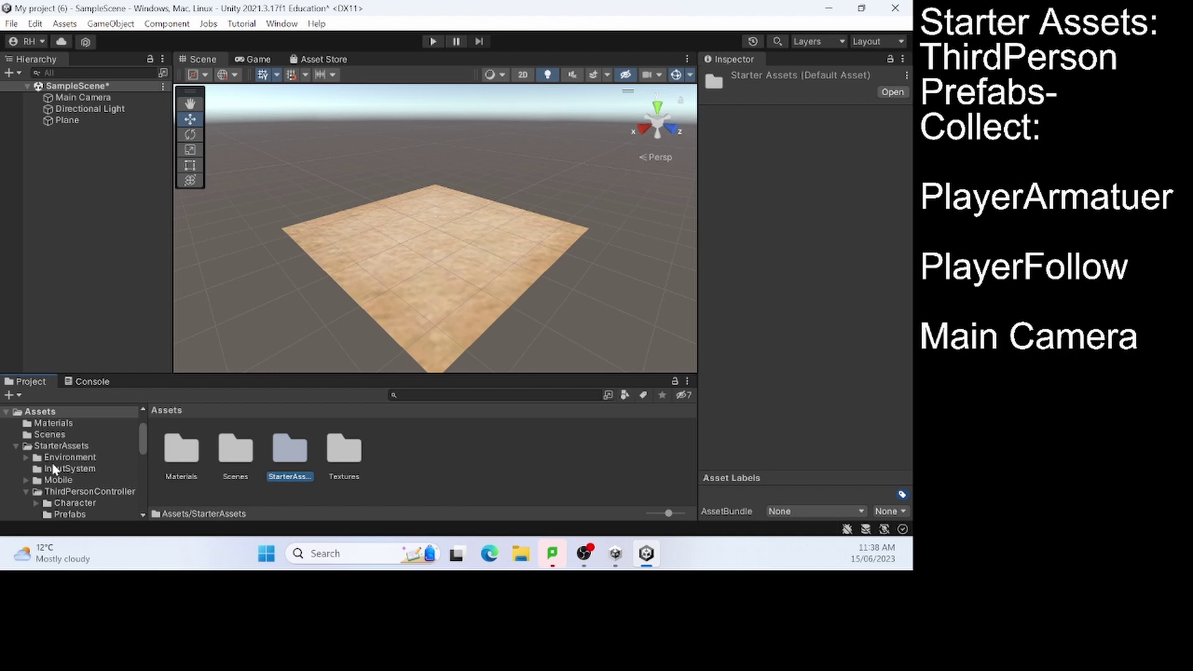
left_click(52, 446)
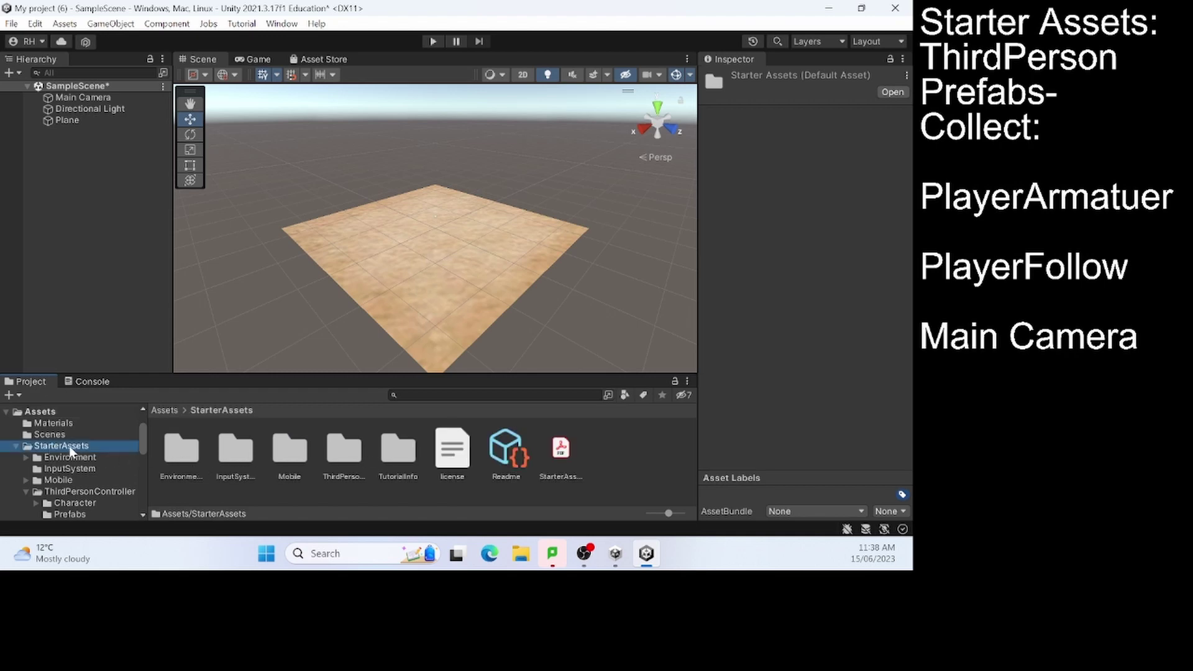
left_click(70, 492)
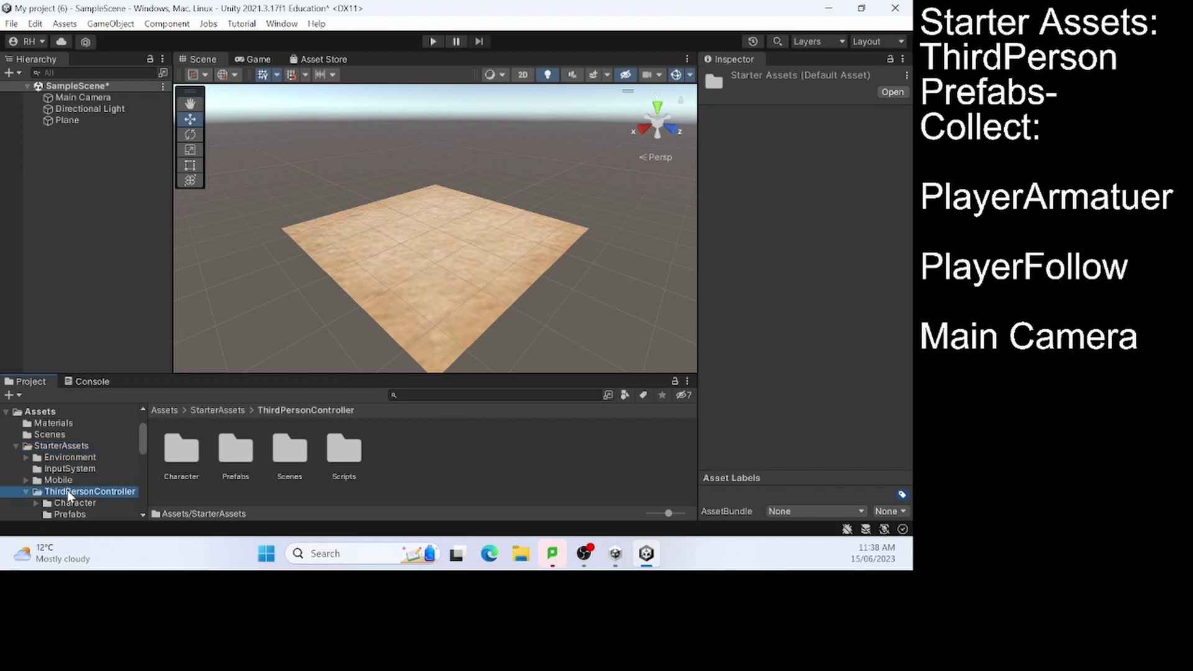
double_click(236, 452)
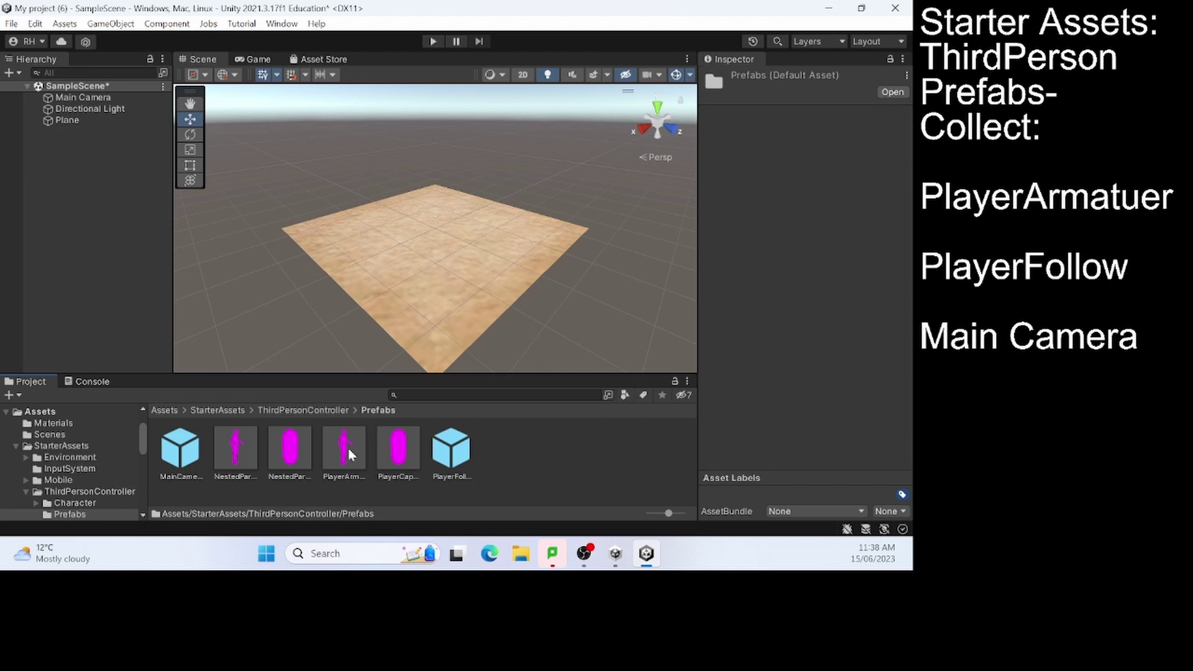
Drag the PlayerArmature, PlayerFollowCamera and MainCamera prefabs into the scene Hierarchy
left_click_drag(350, 455, 168, 336)
left_click_drag(68, 151, 69, 151)
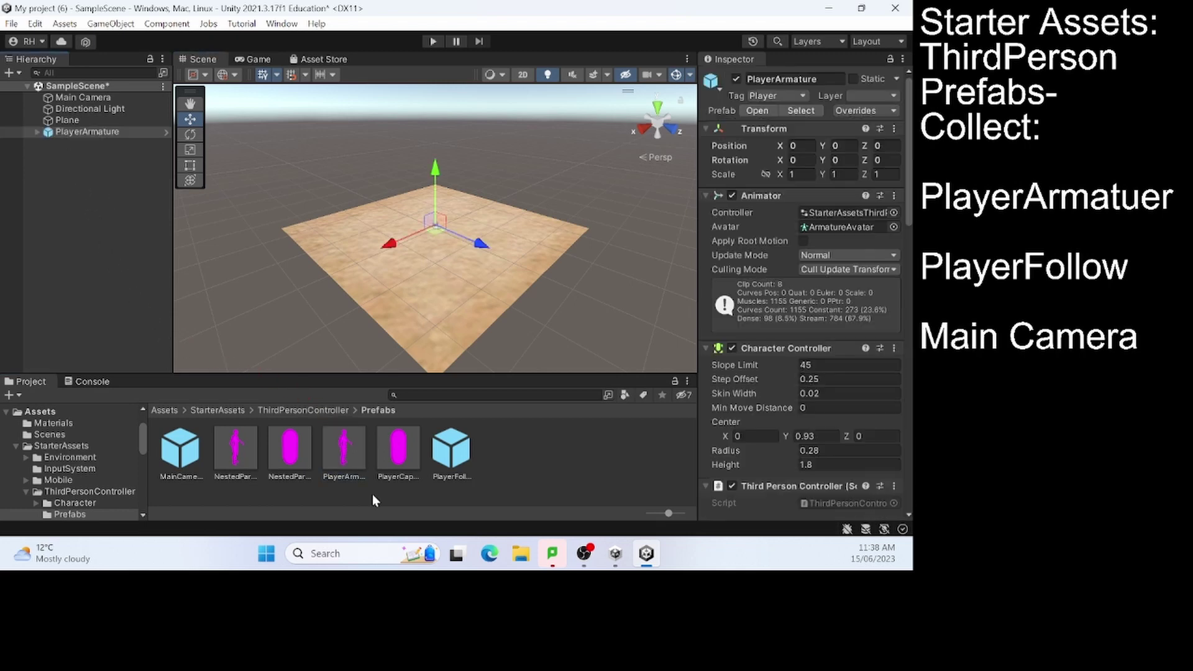
left_click_drag(444, 471, 88, 167)
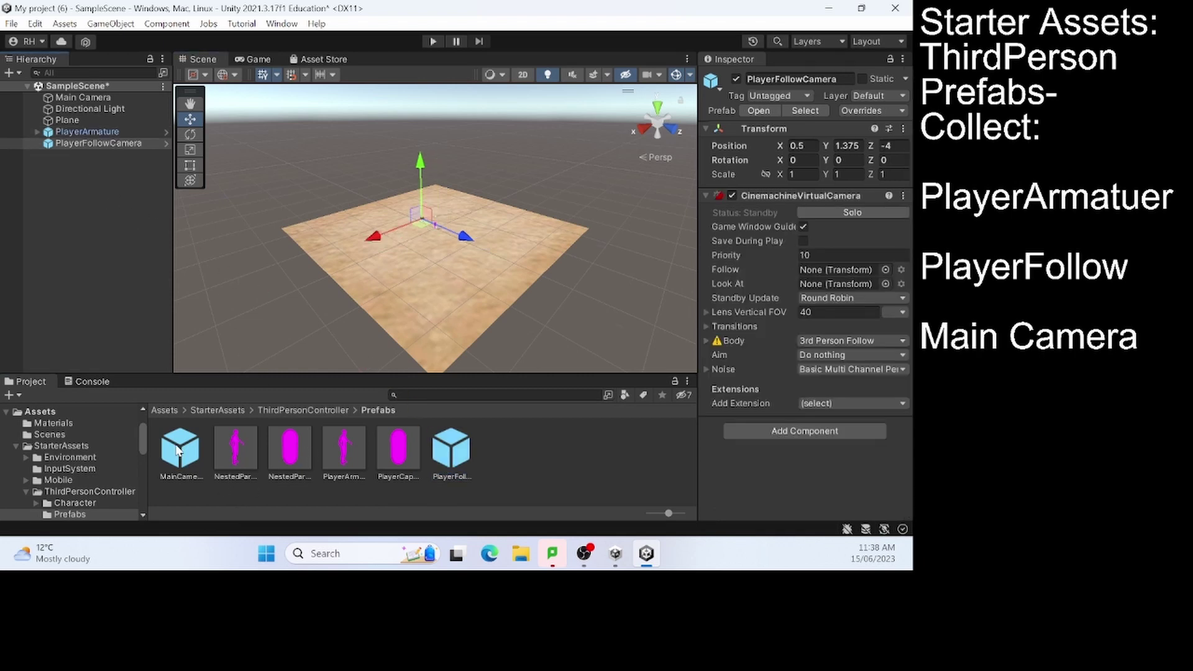
left_click_drag(177, 451, 61, 183)
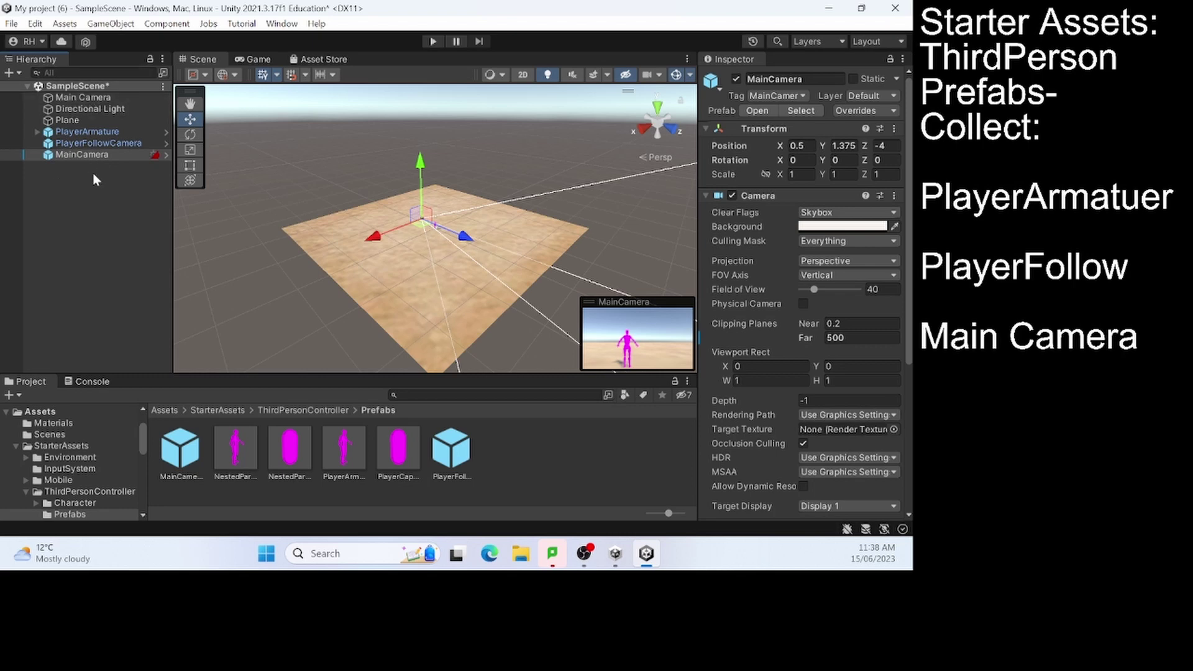
Delete the original Main Camera and move the MainCamera prefab to the top of the Hierarchy
left_click(90, 99)
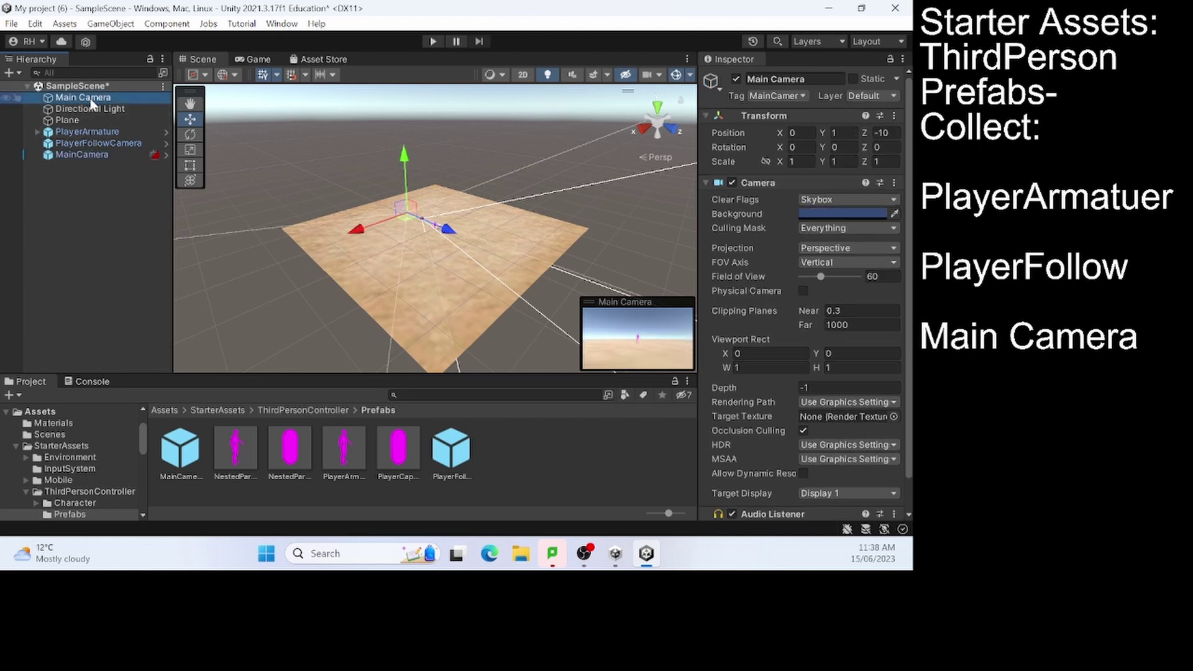
key("Delete")
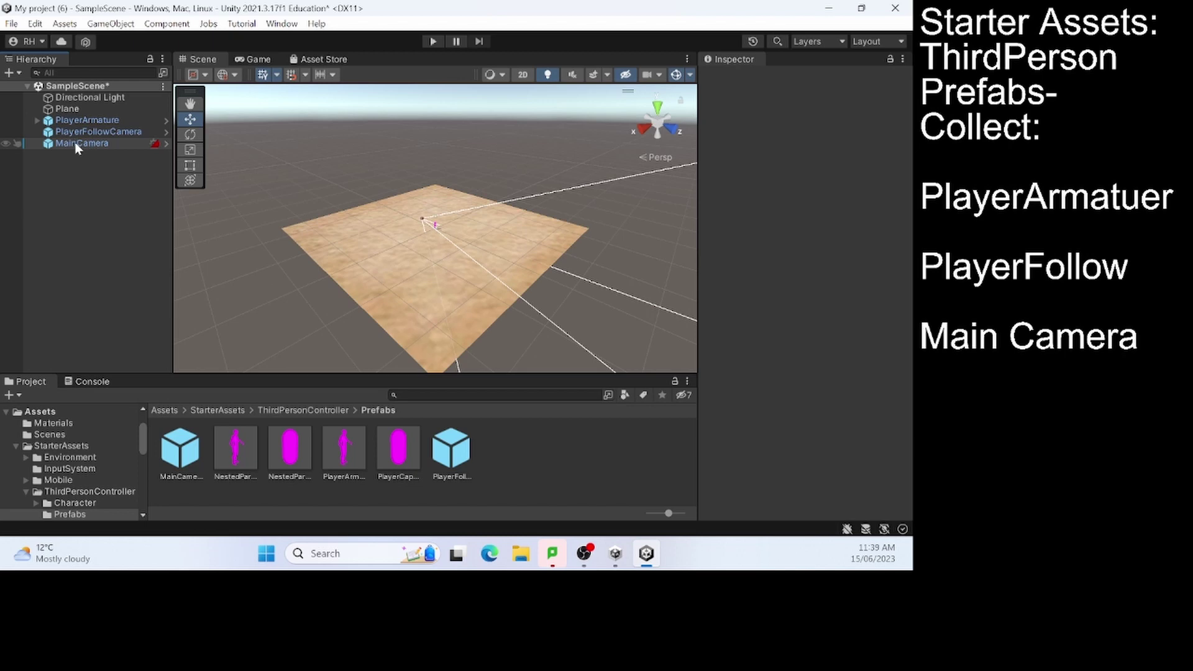
left_click_drag(76, 147, 73, 92)
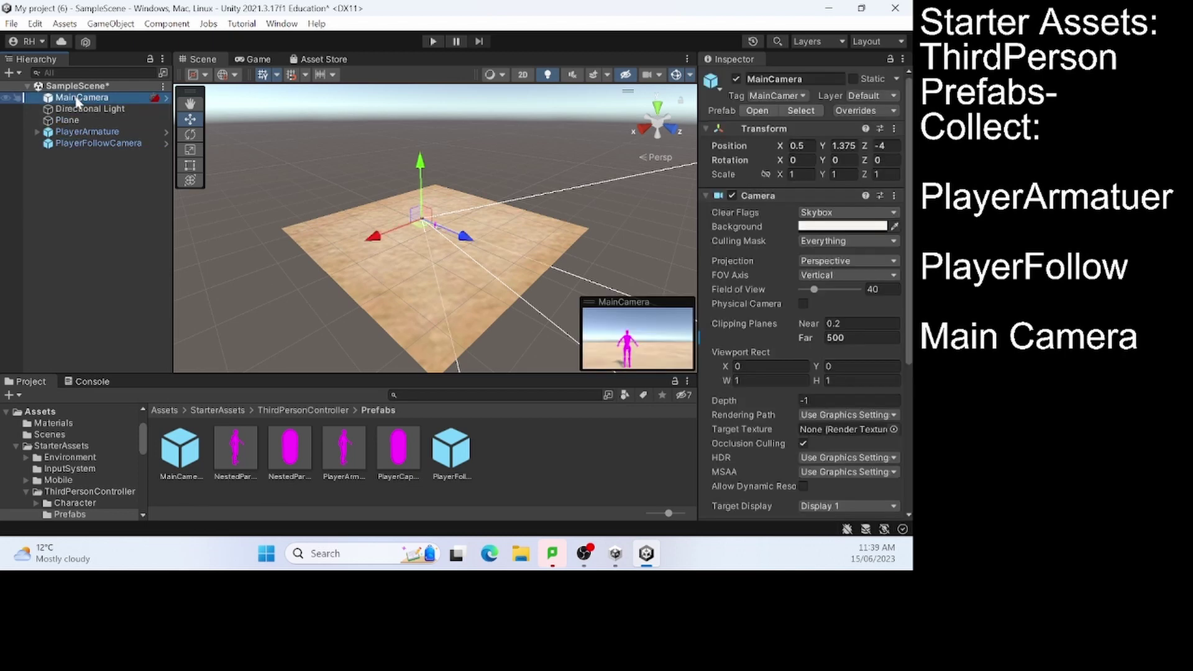
left_click(84, 200)
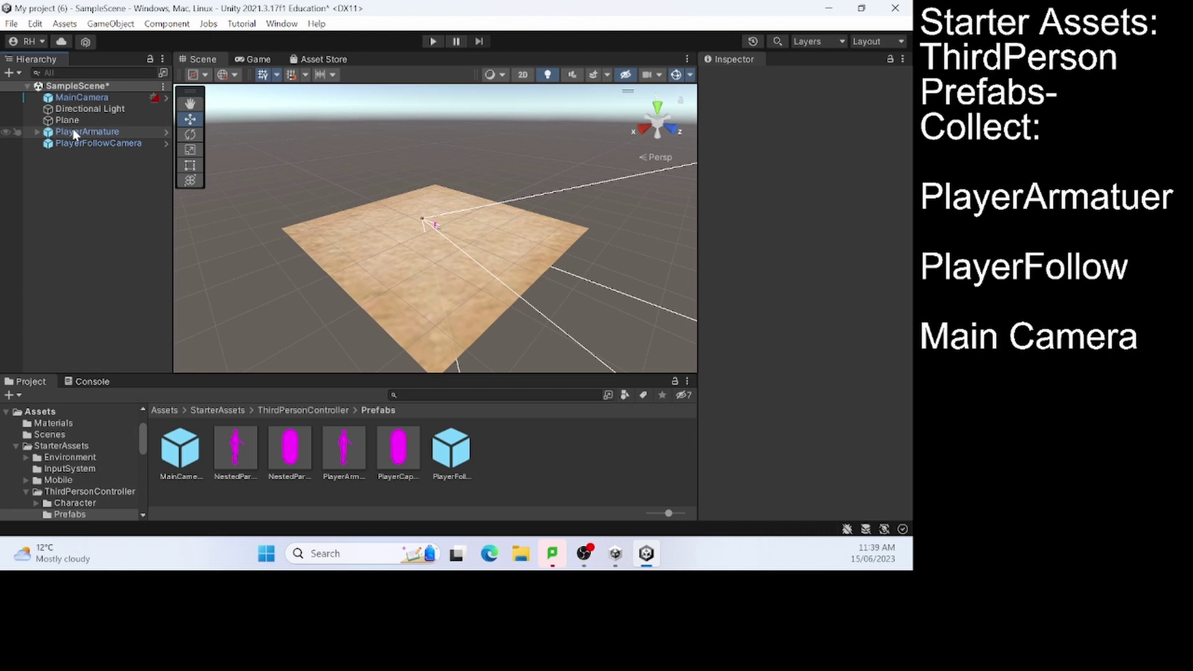
Set the PlayerFollowCamera's Cinemachine Follow target to PlayerArmature's PlayerCameraRoot child
left_click(37, 132)
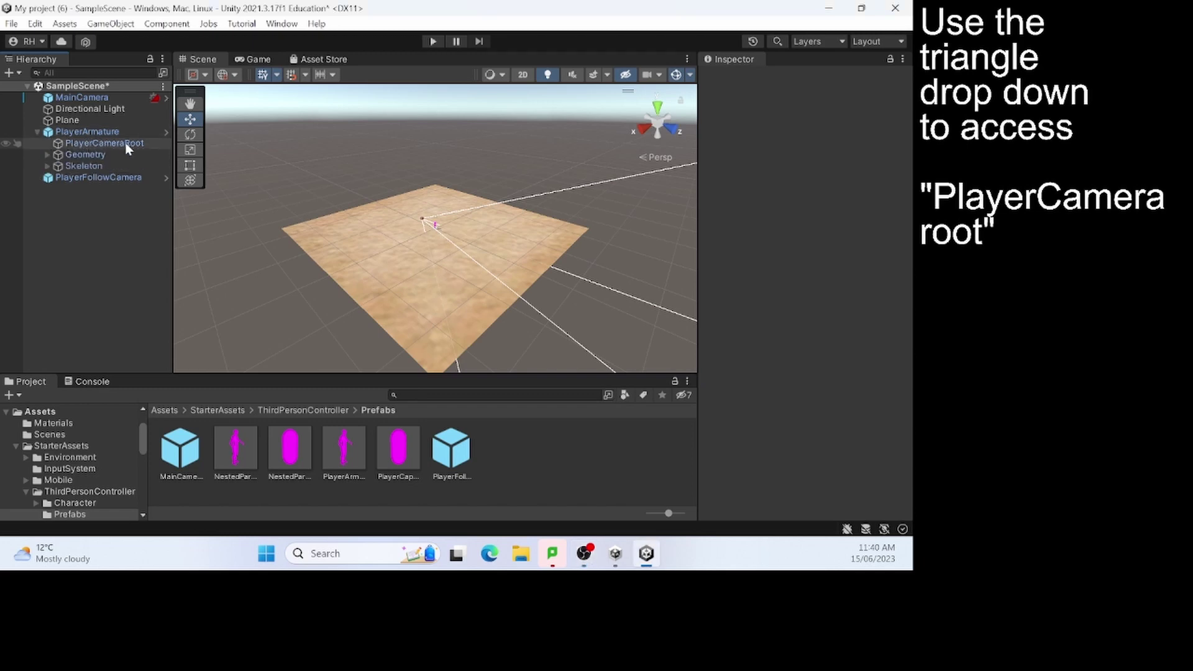
left_click(87, 177)
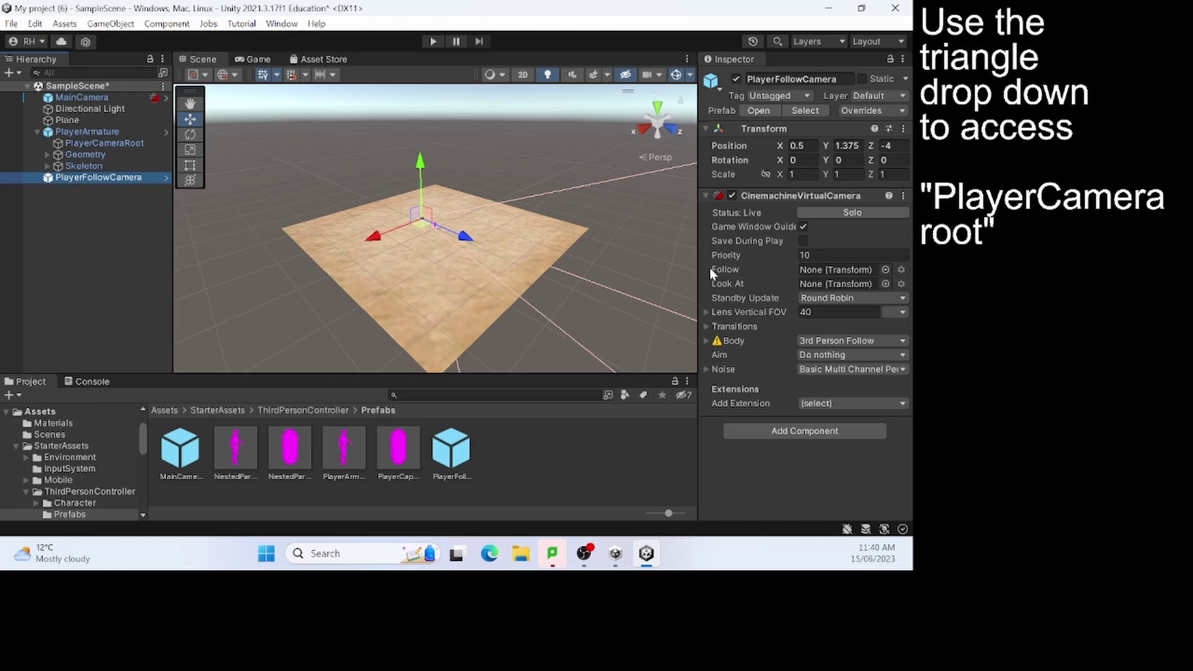
left_click_drag(87, 141, 828, 277)
left_click(87, 143)
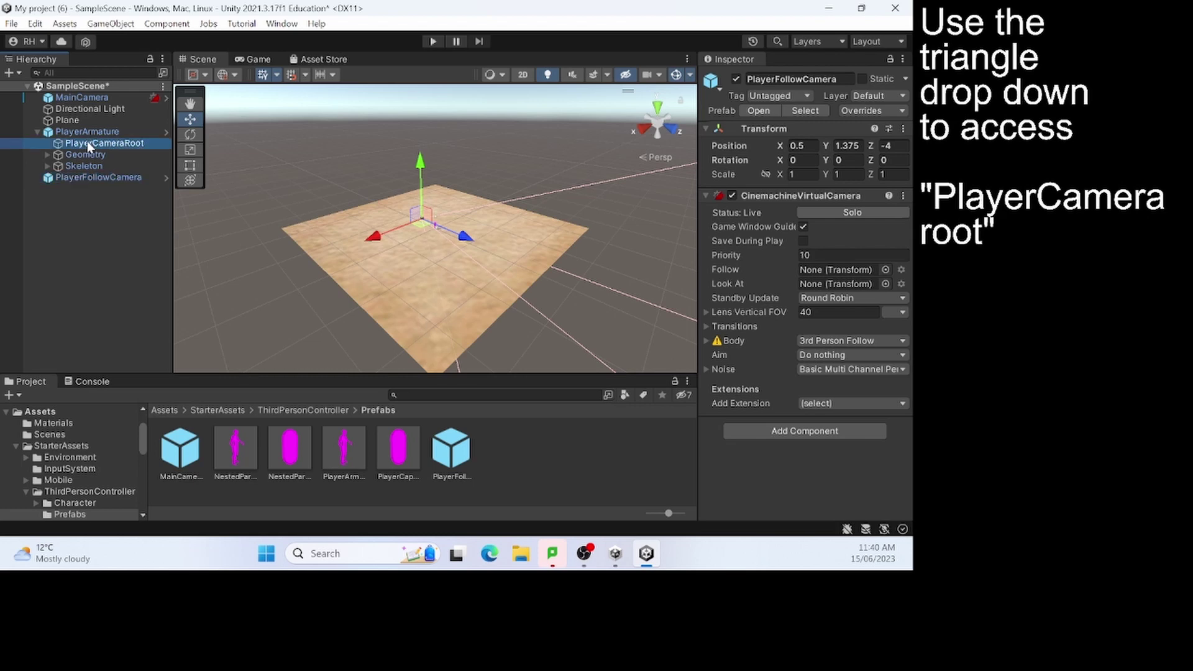
left_click_drag(87, 140, 850, 272)
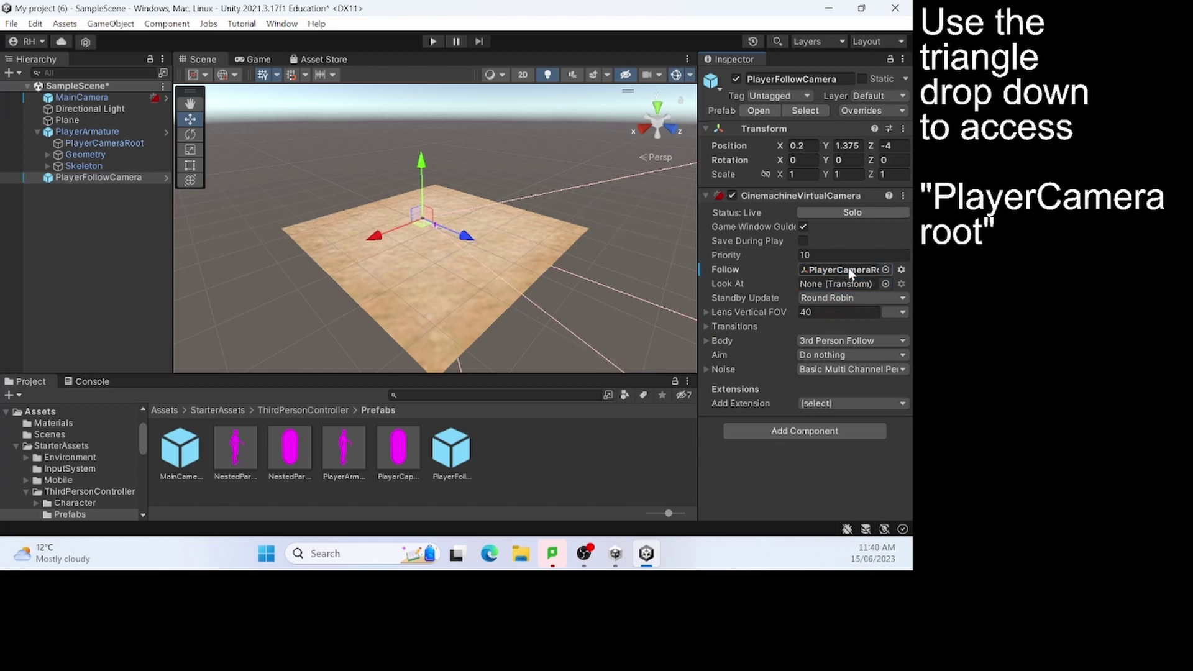
left_click(885, 270)
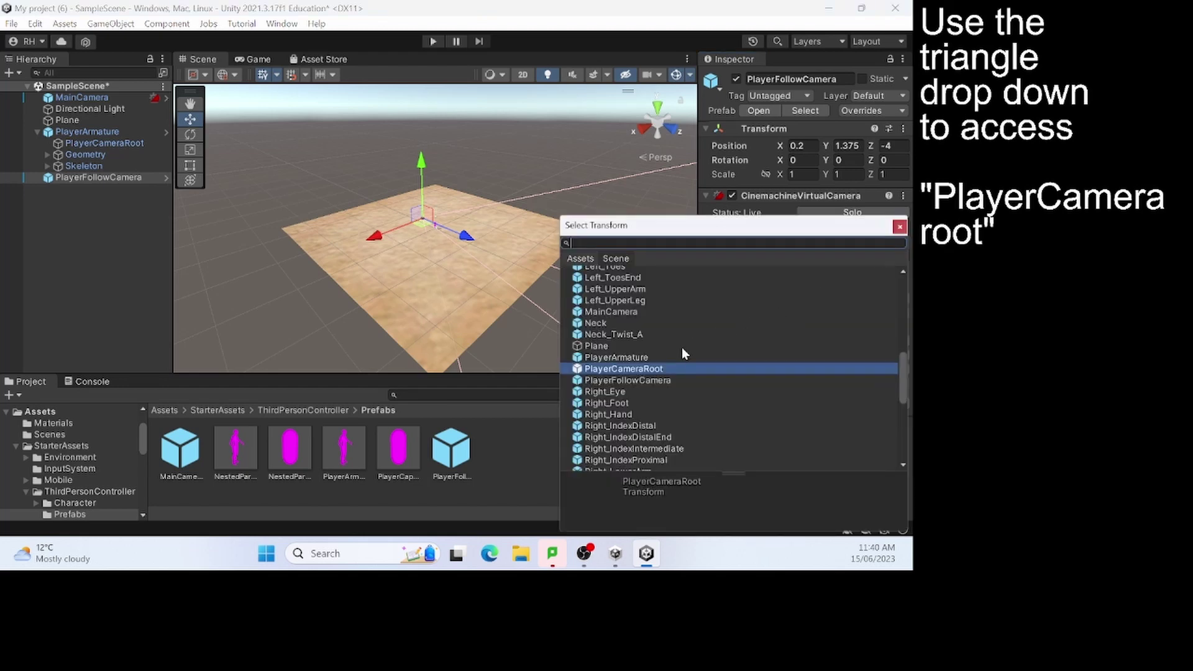
left_click(651, 372)
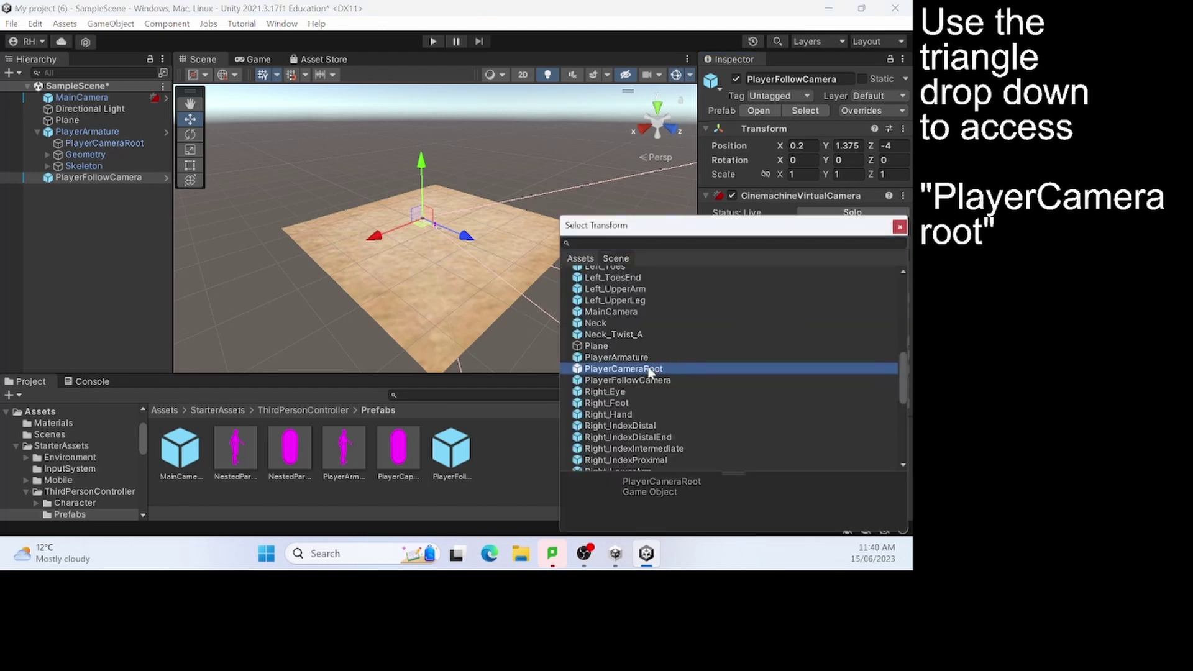
left_click(103, 233)
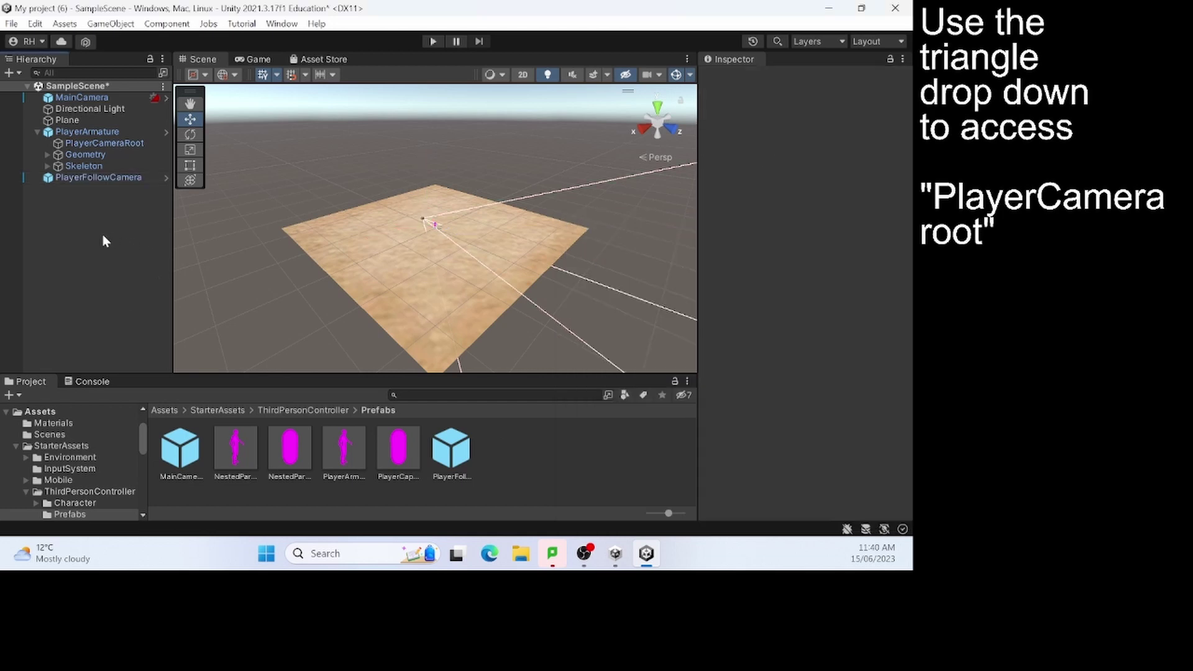
left_click(83, 176)
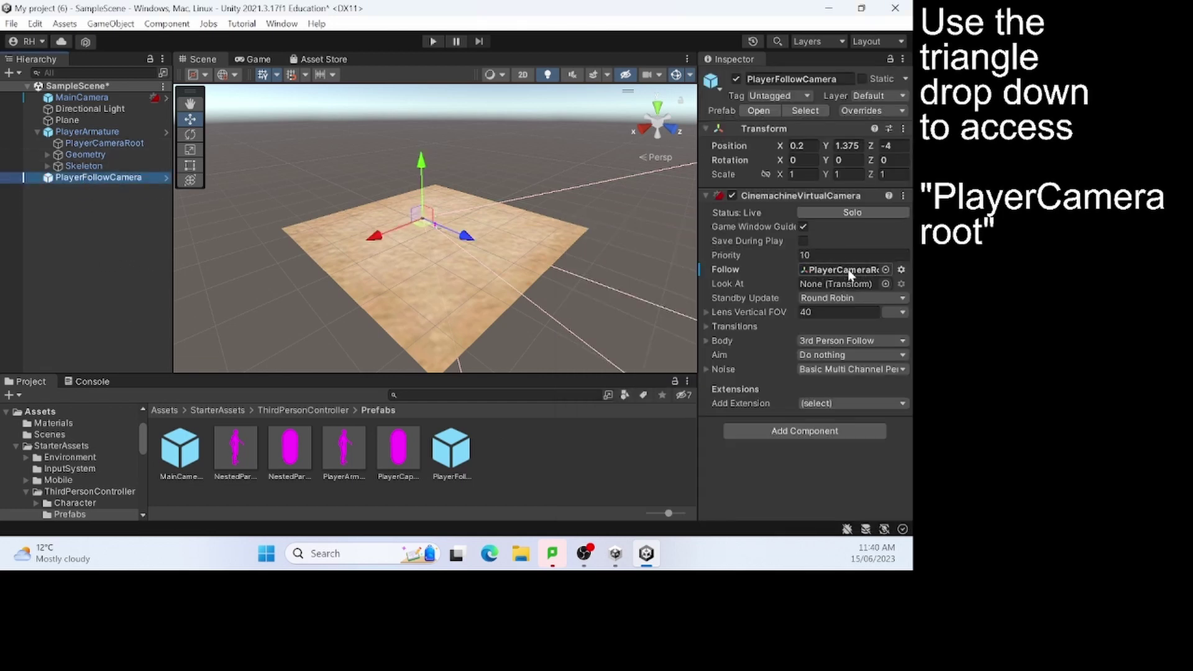
Enter Play mode and walk (W), run (Shift+W), steer right (D) and jump (Space) the character
left_click(433, 42)
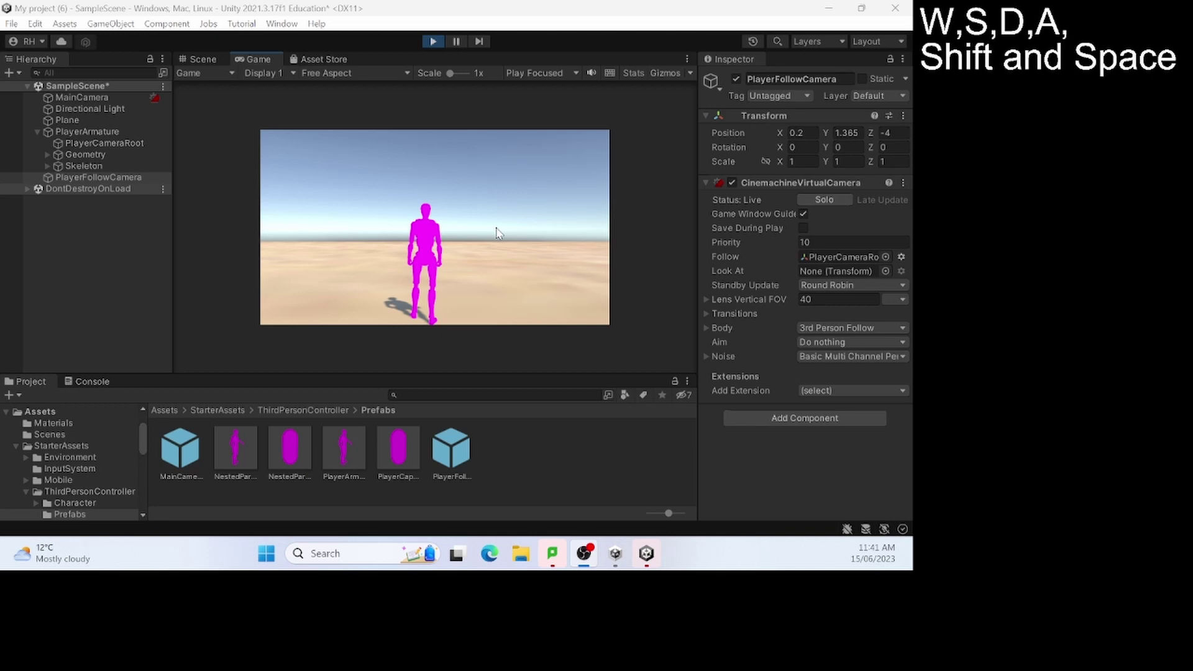
left_click(482, 197)
key("w")
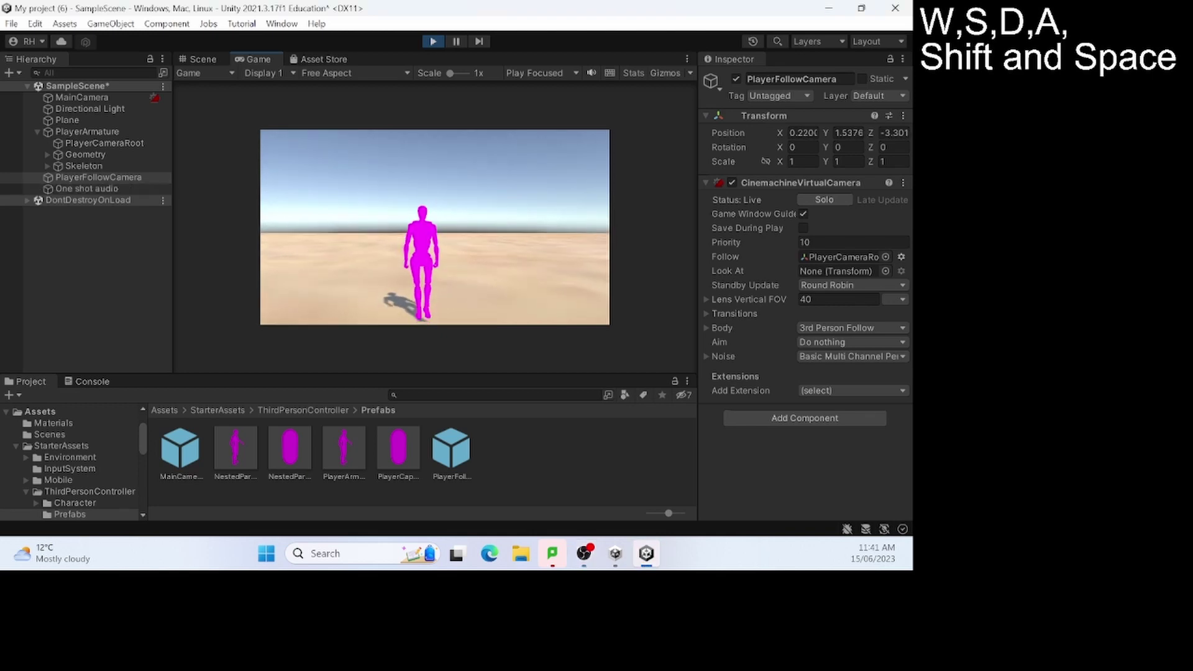
key("shift+w")
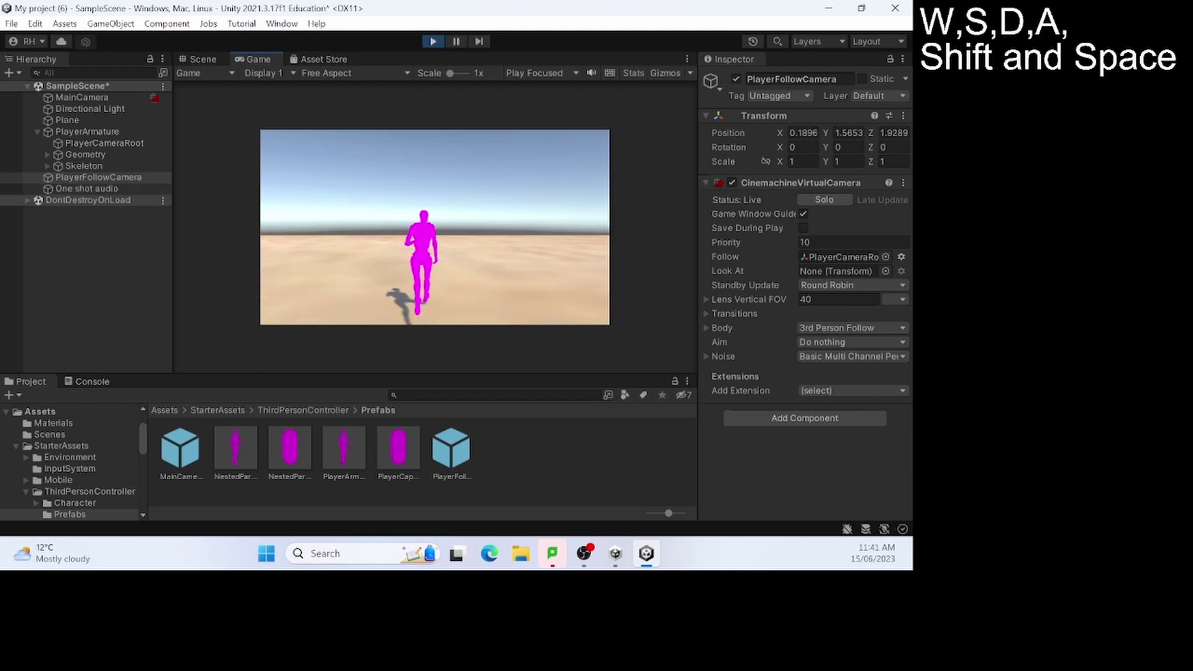
key("d")
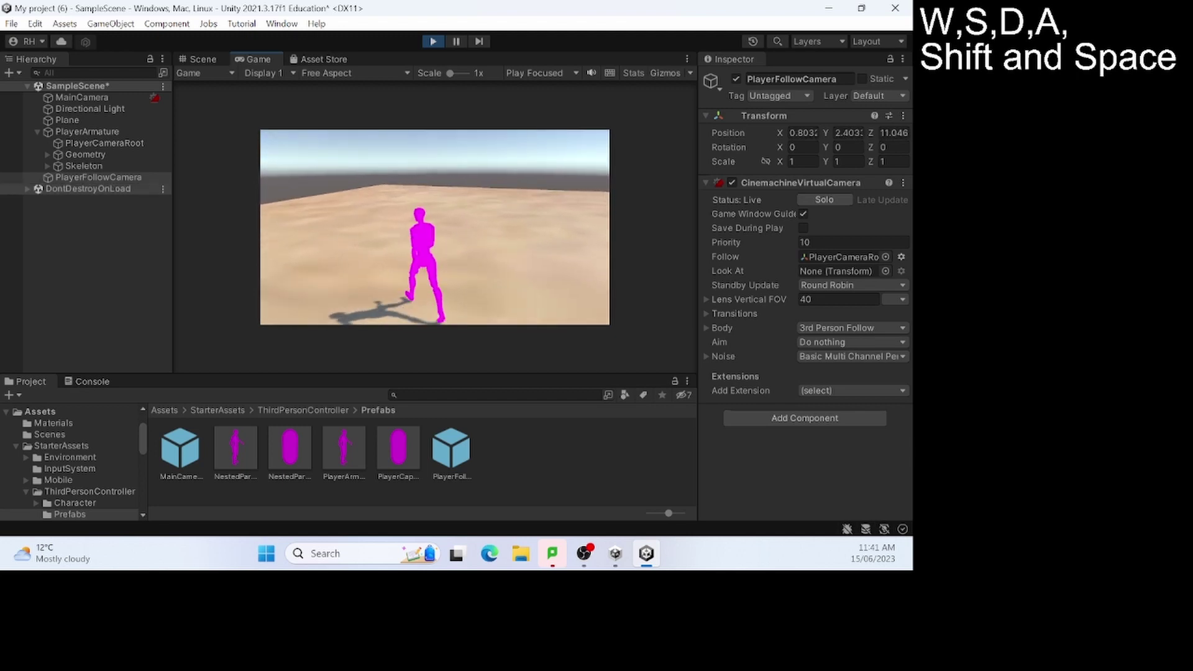
key("d")
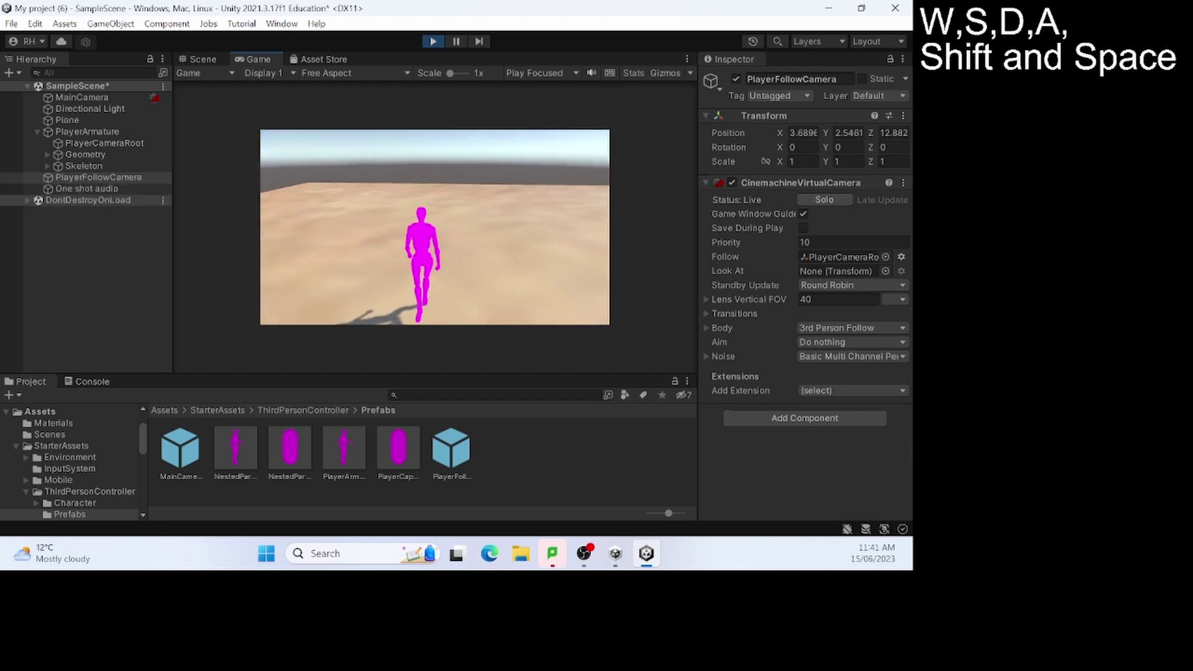
key("space")
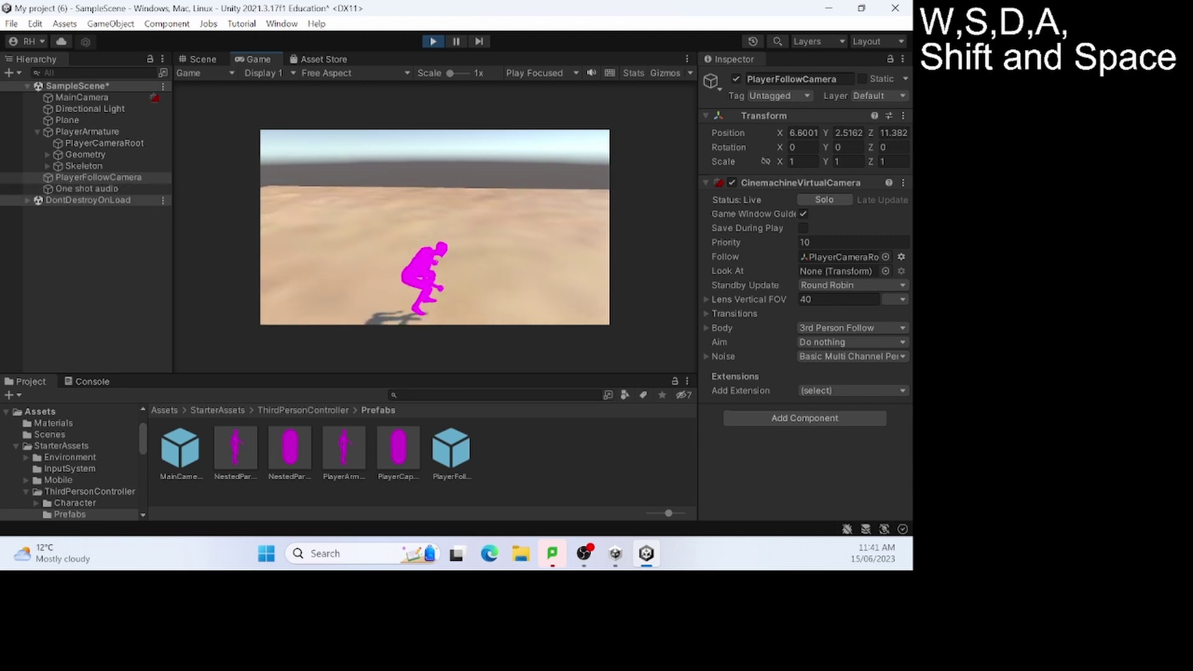